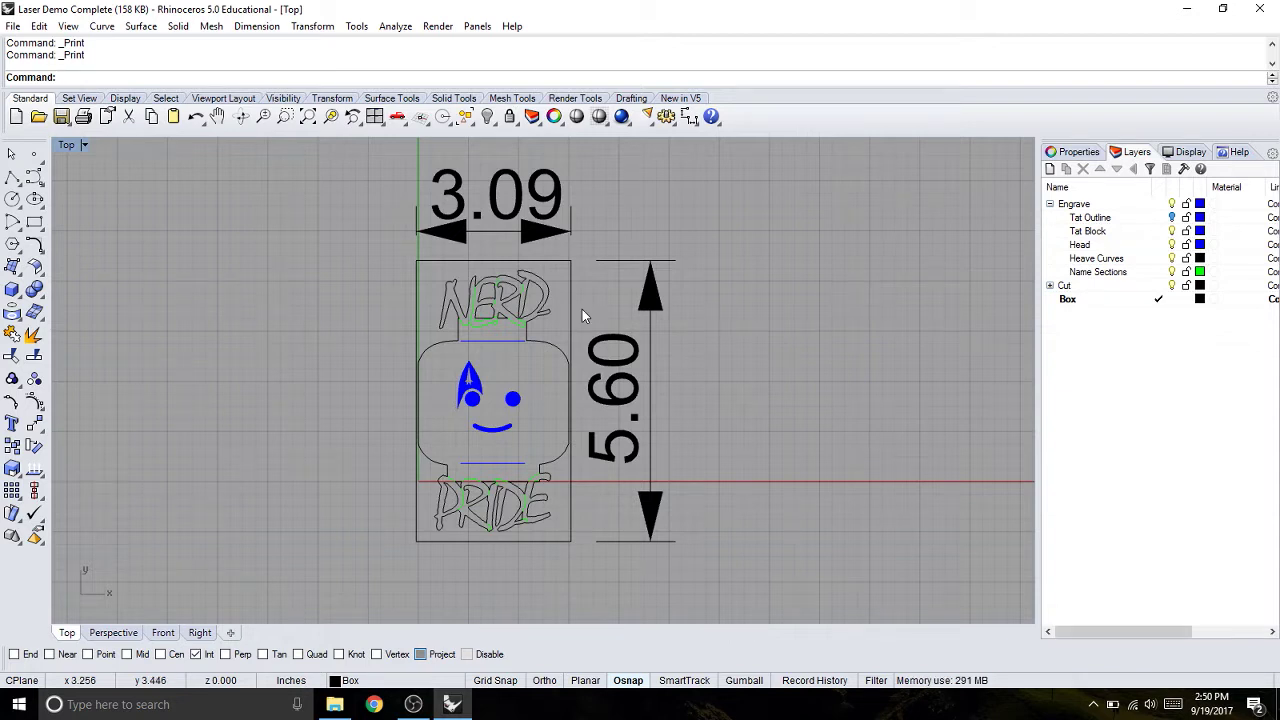
Open Print Setup from the File menu, with Epilog Engraver WinX64 as the destination.
{"action": "right_click_drag", "start_coordinate": [583, 310], "coordinate": [589, 306]}
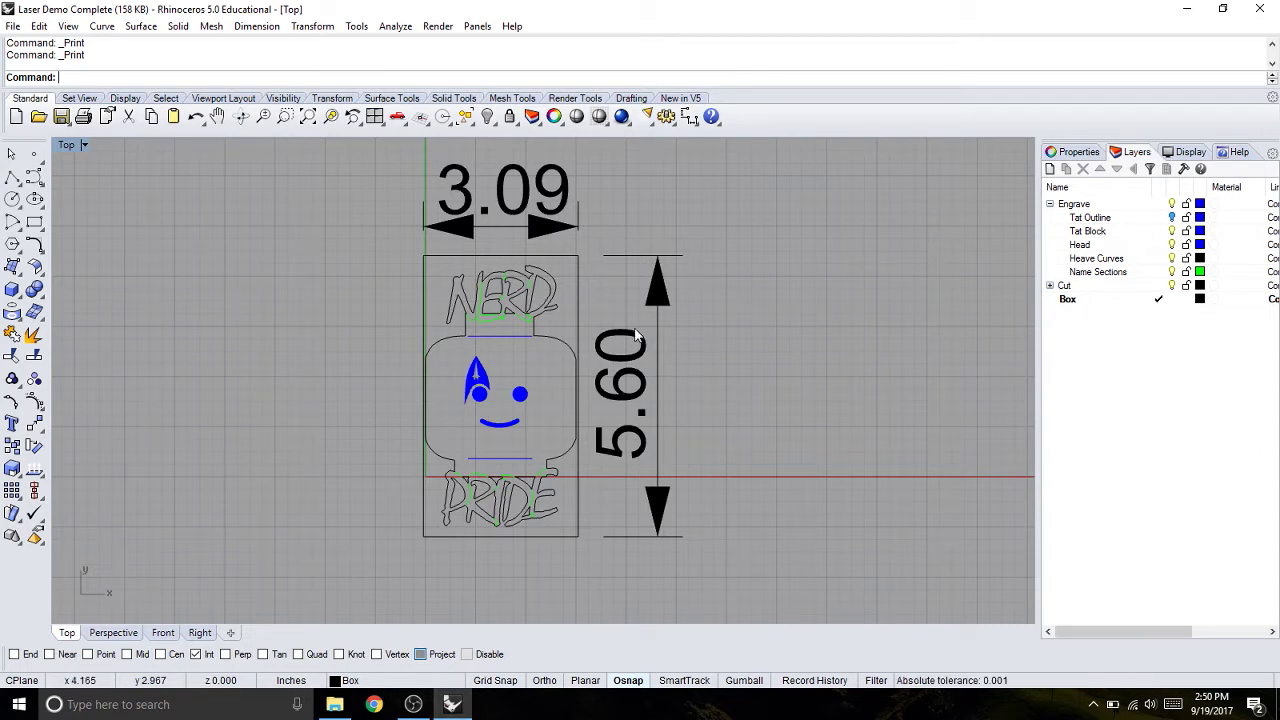
{"action": "left_click", "coordinate": [14, 26]}
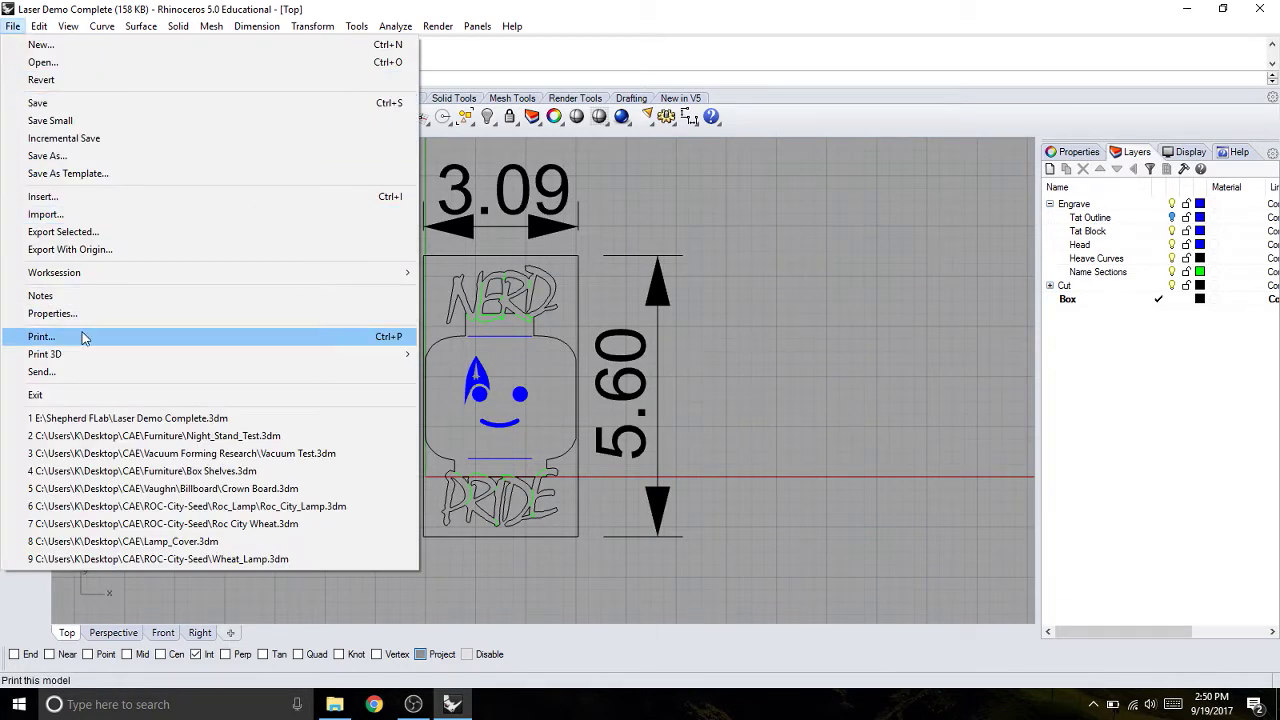
{"action": "left_click", "coordinate": [146, 342]}
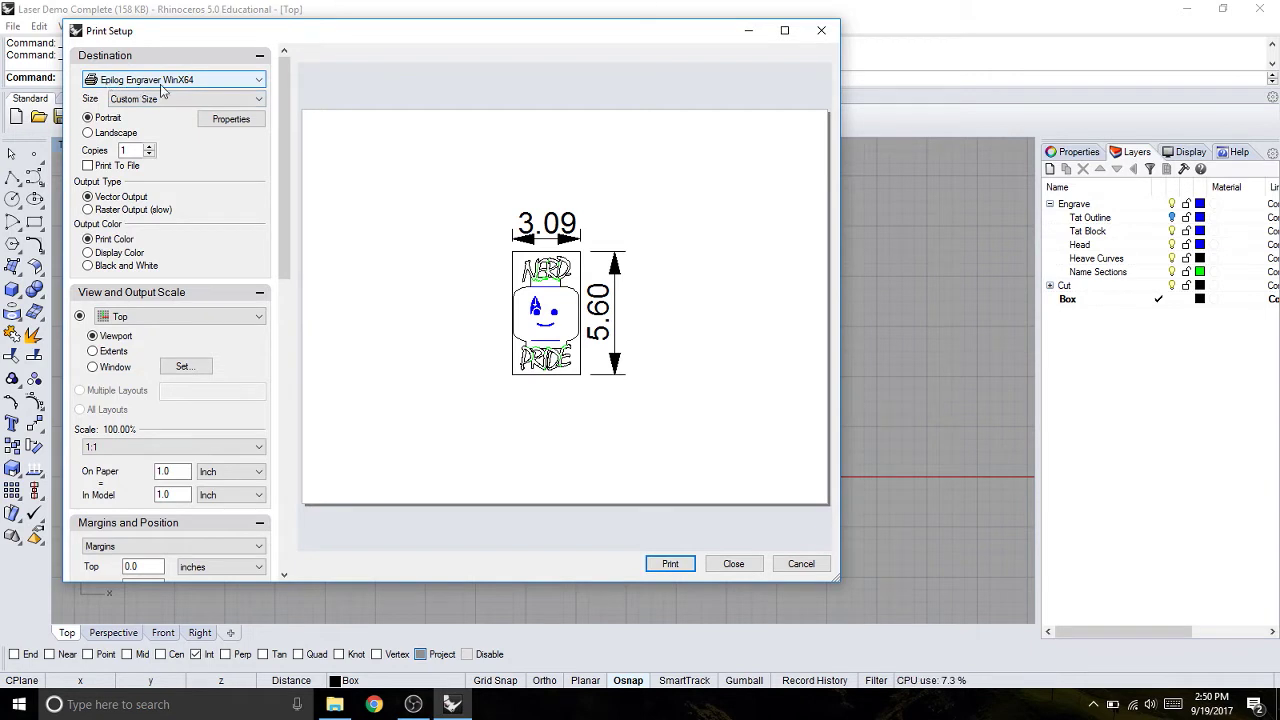
Open the Epilog Engraver properties and move the window up and left.
{"action": "left_click", "coordinate": [229, 120]}
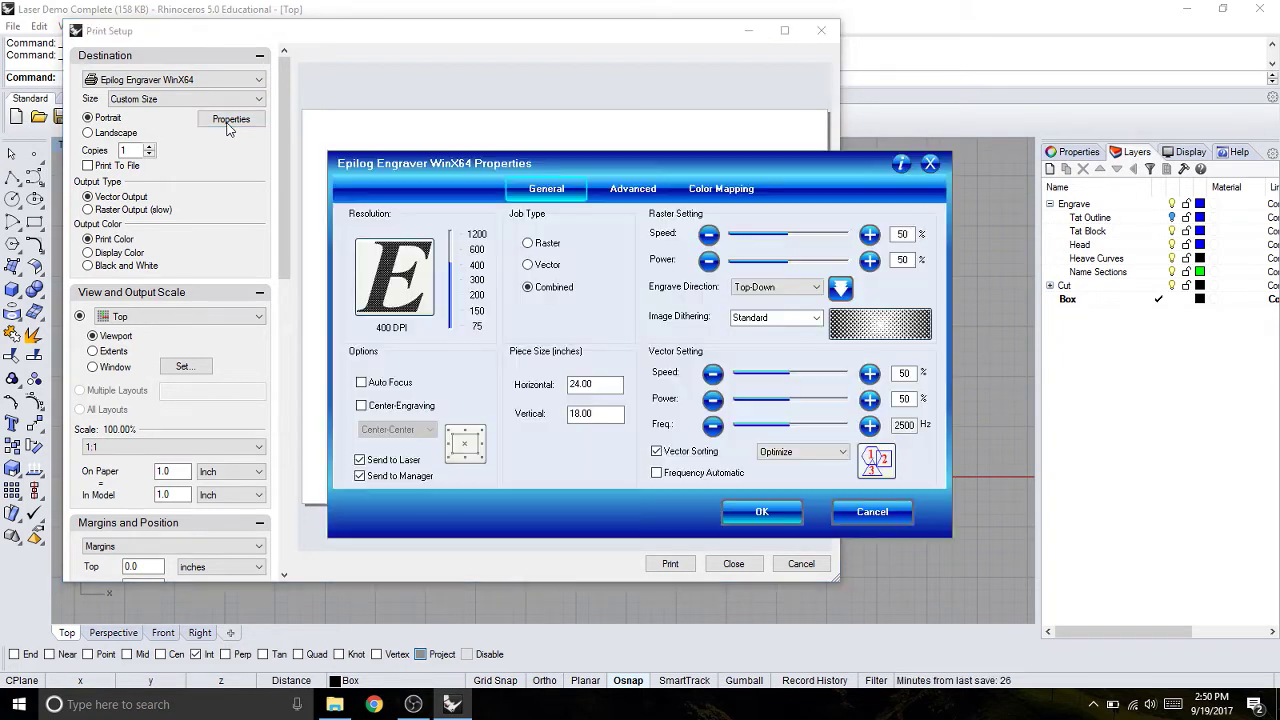
{"action": "left_click_drag", "start_coordinate": [591, 167], "coordinate": [553, 150]}
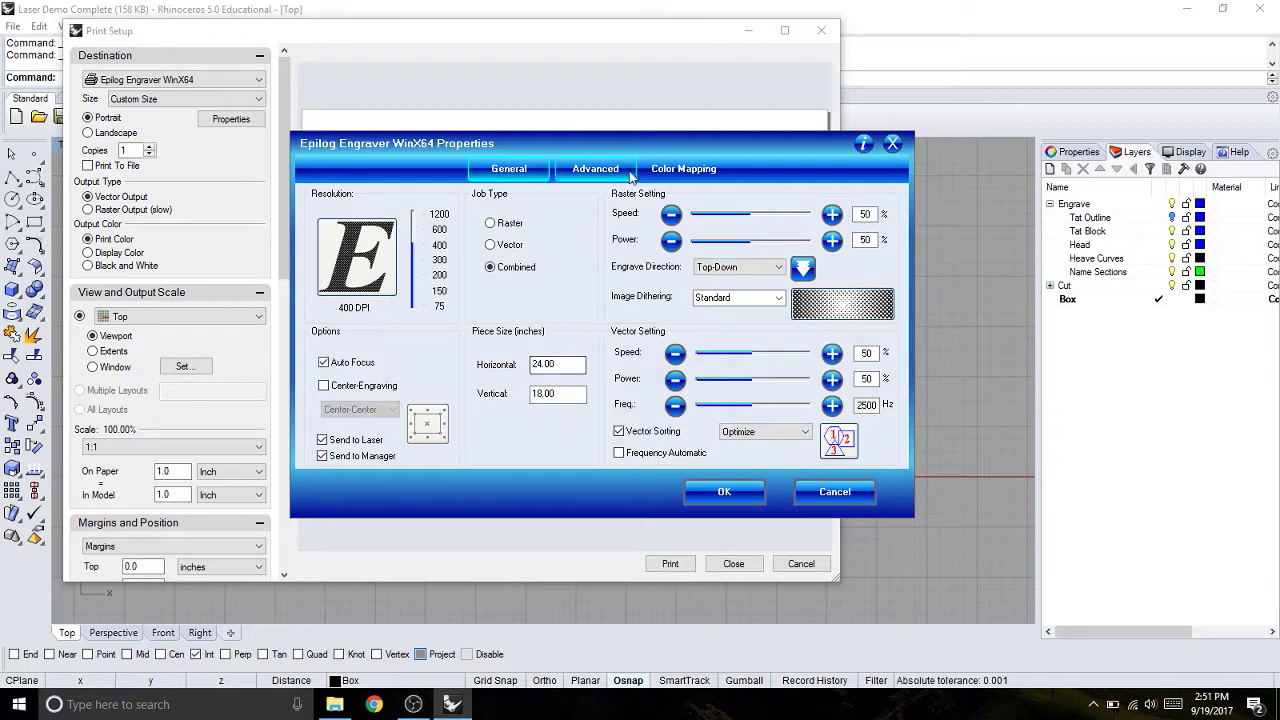
{"action": "left_click_drag", "start_coordinate": [640, 147], "coordinate": [760, 218]}
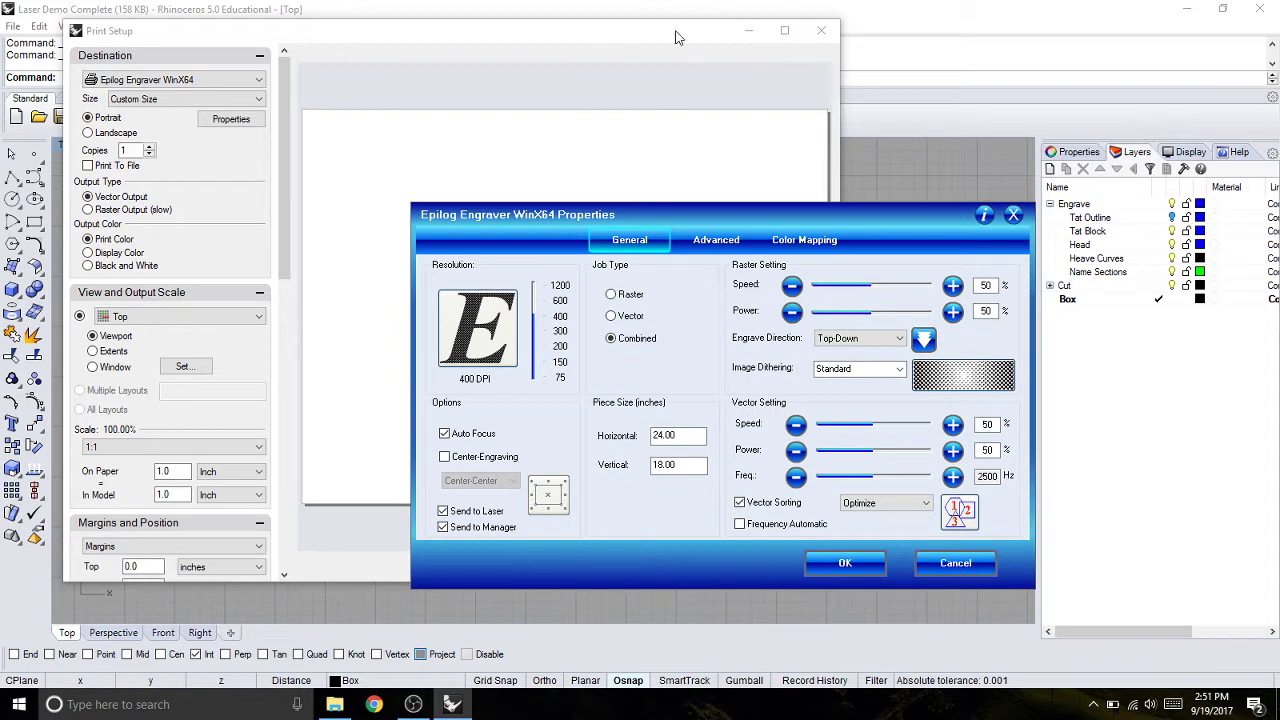
{"action": "left_click_drag", "start_coordinate": [708, 219], "coordinate": [596, 189]}
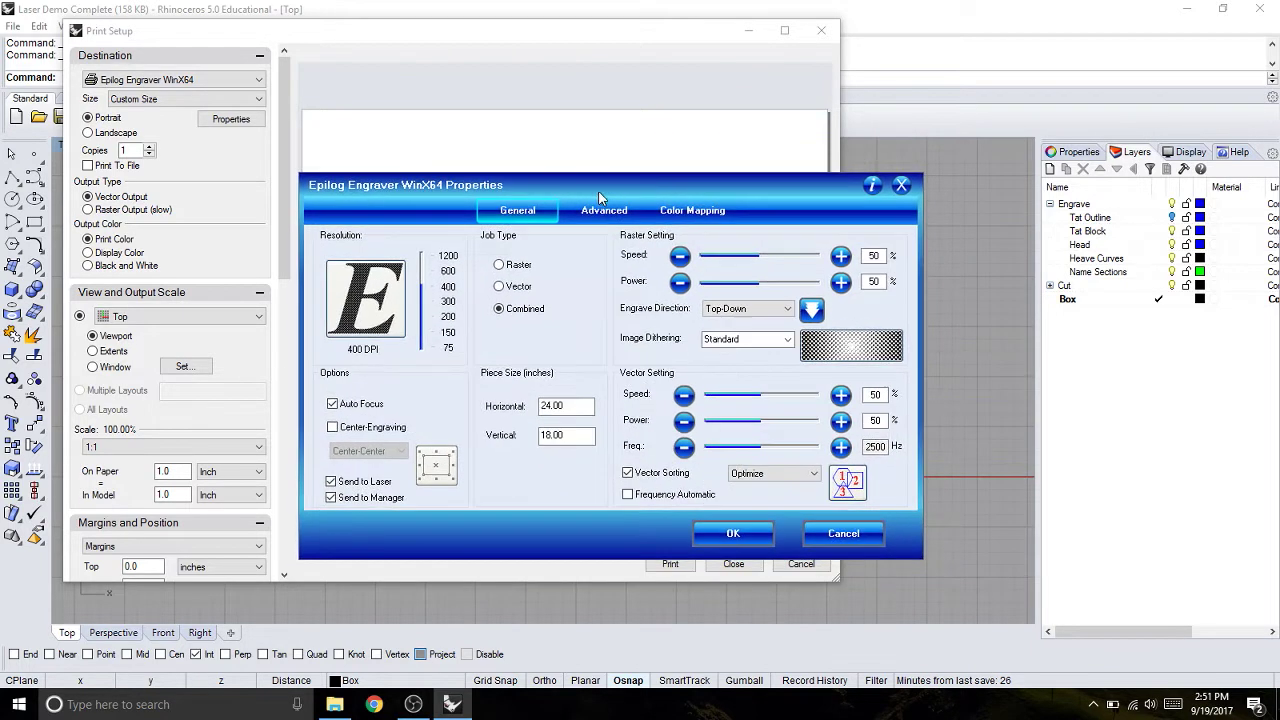
Set the piece size to 3.25 inches horizontal by 6 inches vertical.
{"action": "left_click", "coordinate": [570, 406]}
{"action": "left_click_drag", "start_coordinate": [570, 406], "coordinate": [530, 411]}
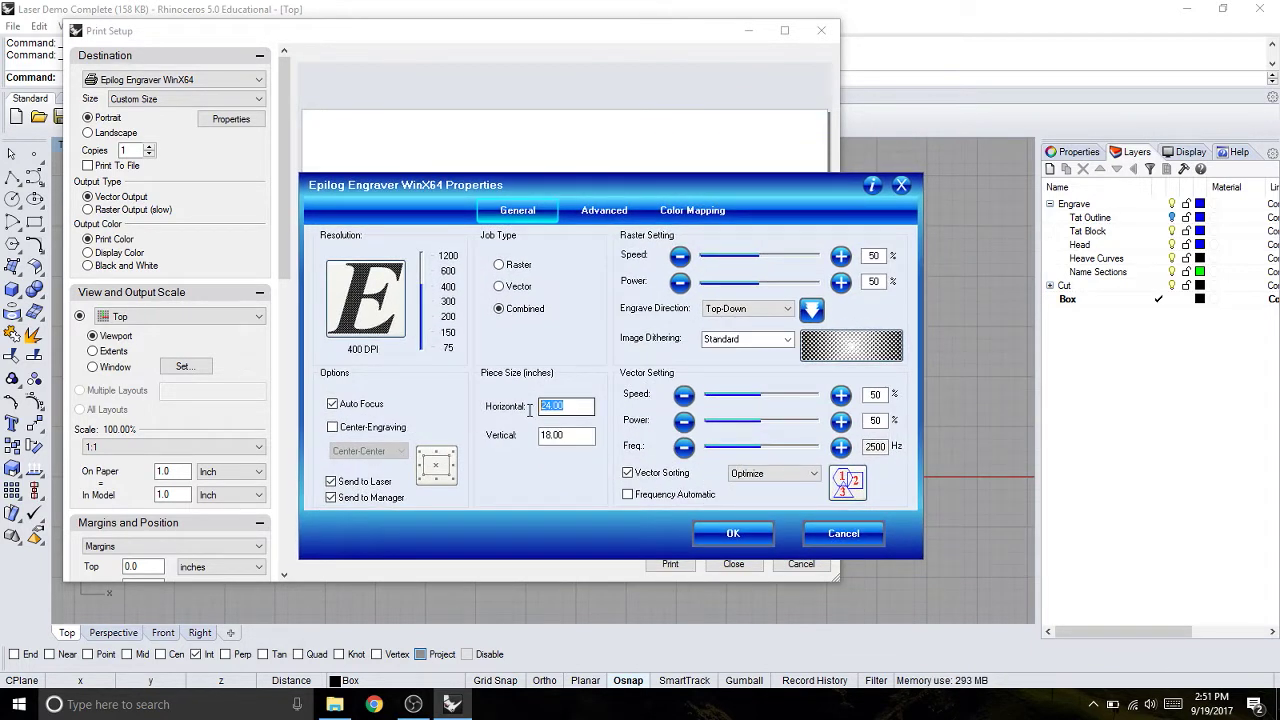
{"action": "type", "text": "3.25"}
{"action": "left_click_drag", "start_coordinate": [574, 436], "coordinate": [541, 436]}
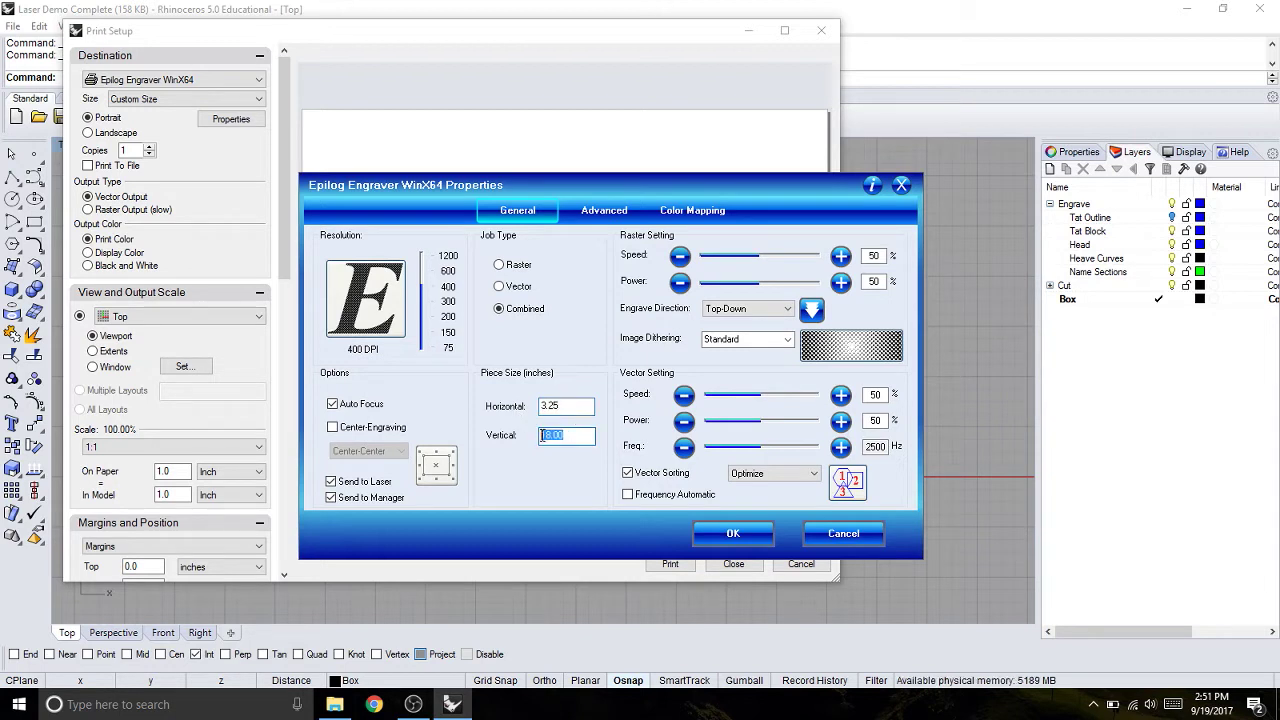
{"action": "type", "text": "6"}
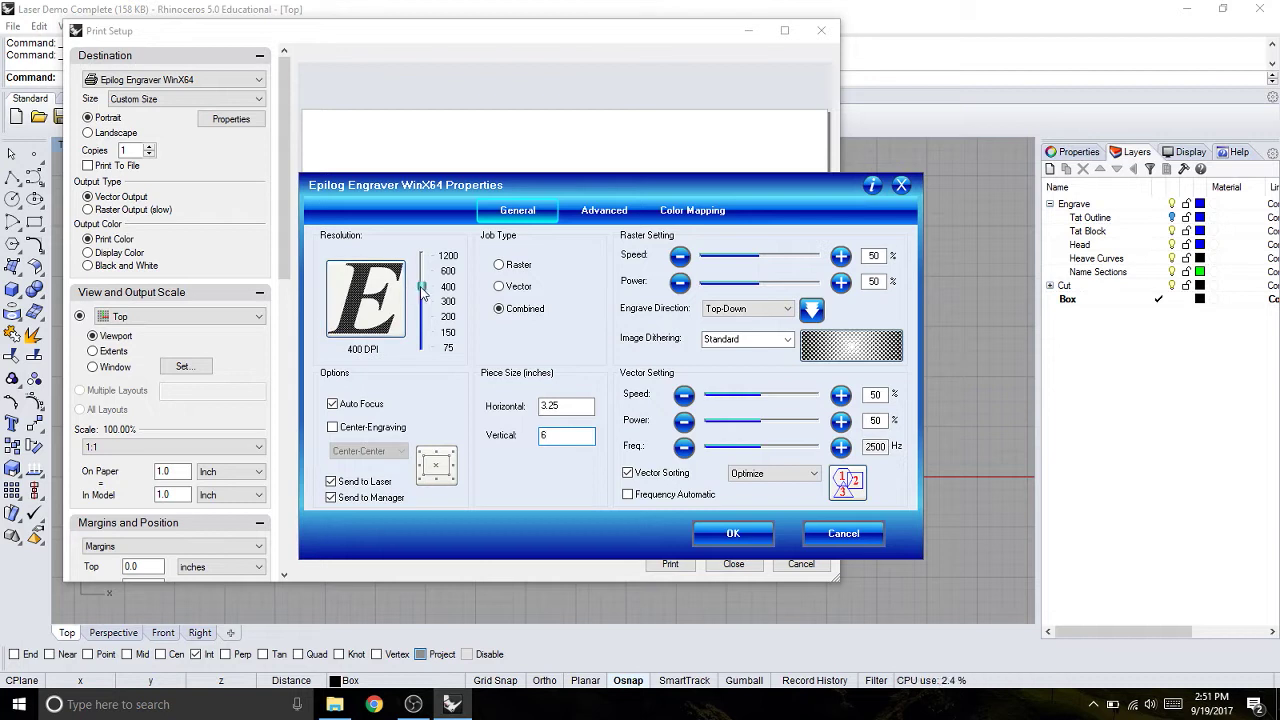
Raise the job resolution from 400 to 600 DPI.
{"action": "left_click", "coordinate": [422, 280]}
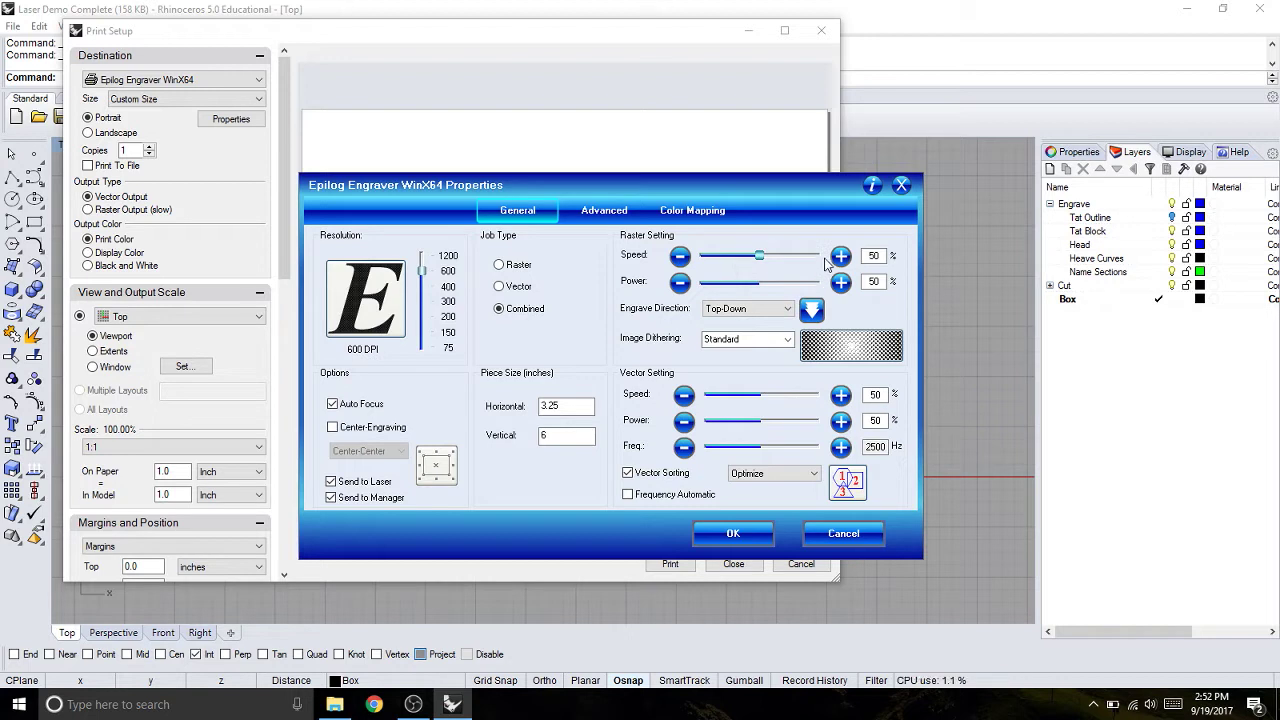
Set raster speed to 60%, raster power to 98%, and Bottom-Up engrave direction.
{"action": "left_click", "coordinate": [867, 254]}
{"action": "double_click", "coordinate": [872, 254]}
{"action": "type", "text": "60"}
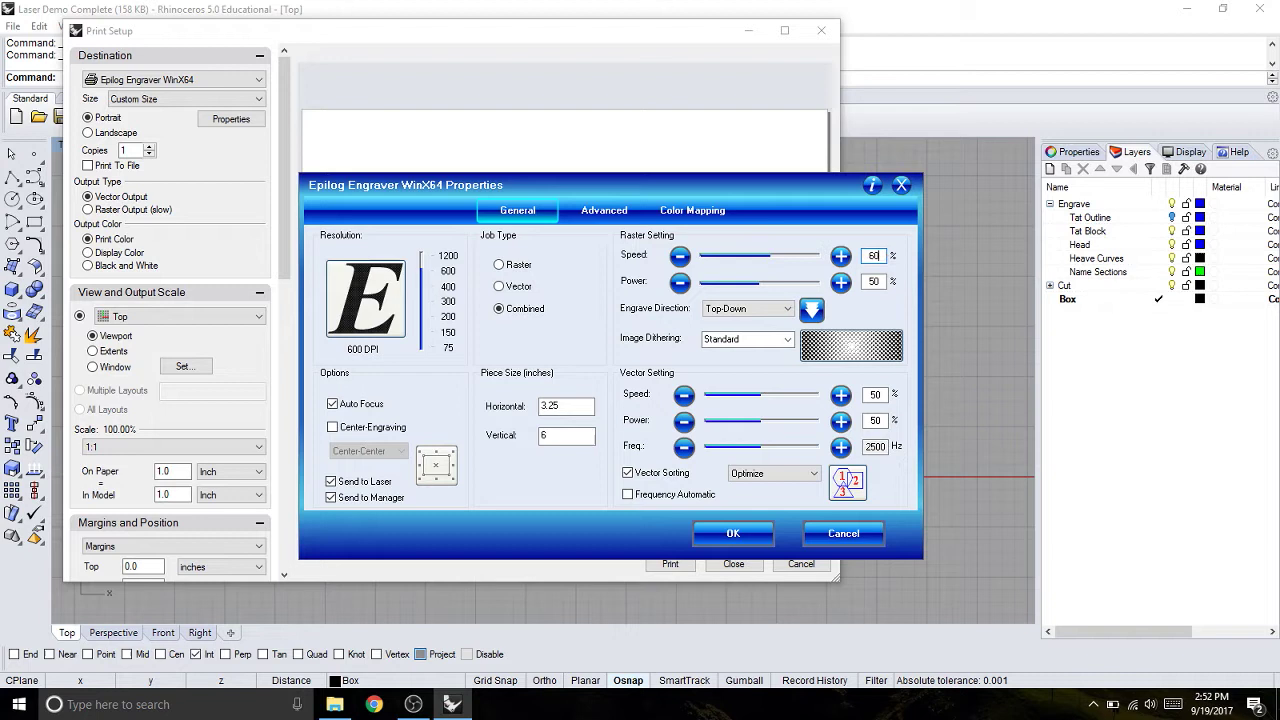
{"action": "double_click", "coordinate": [872, 281]}
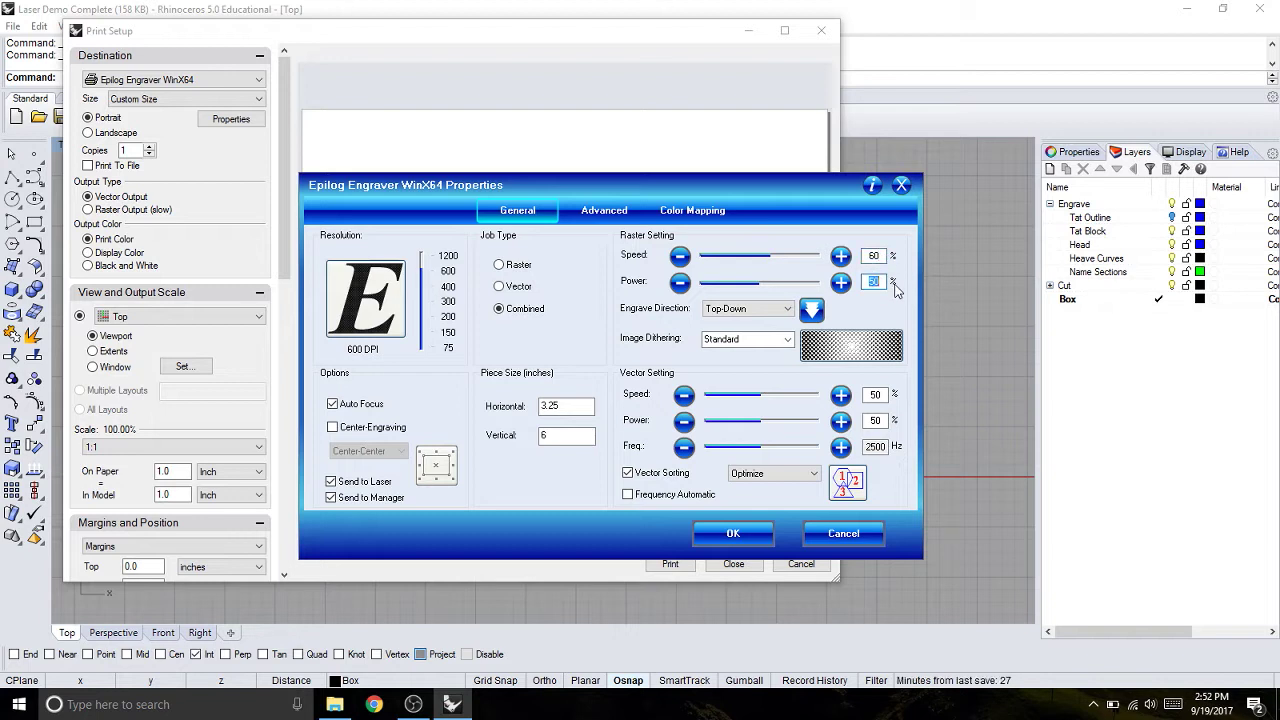
{"action": "type", "text": "98"}
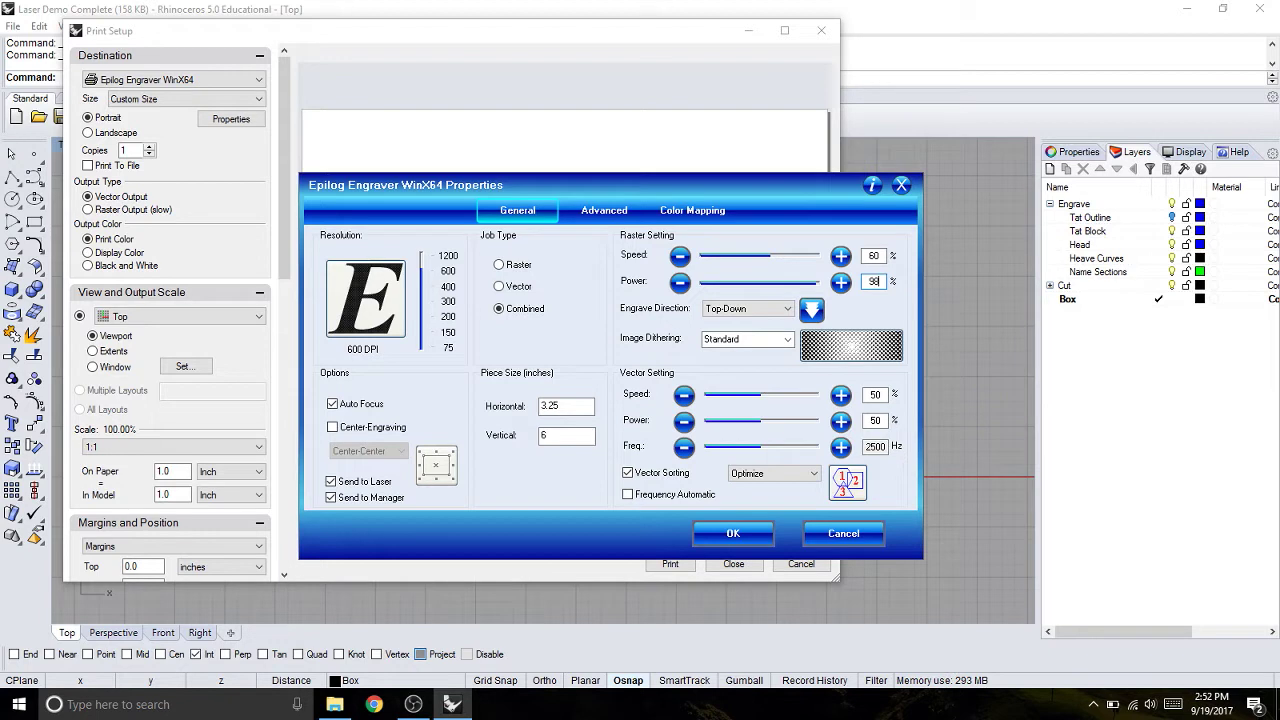
{"action": "left_click", "coordinate": [752, 309]}
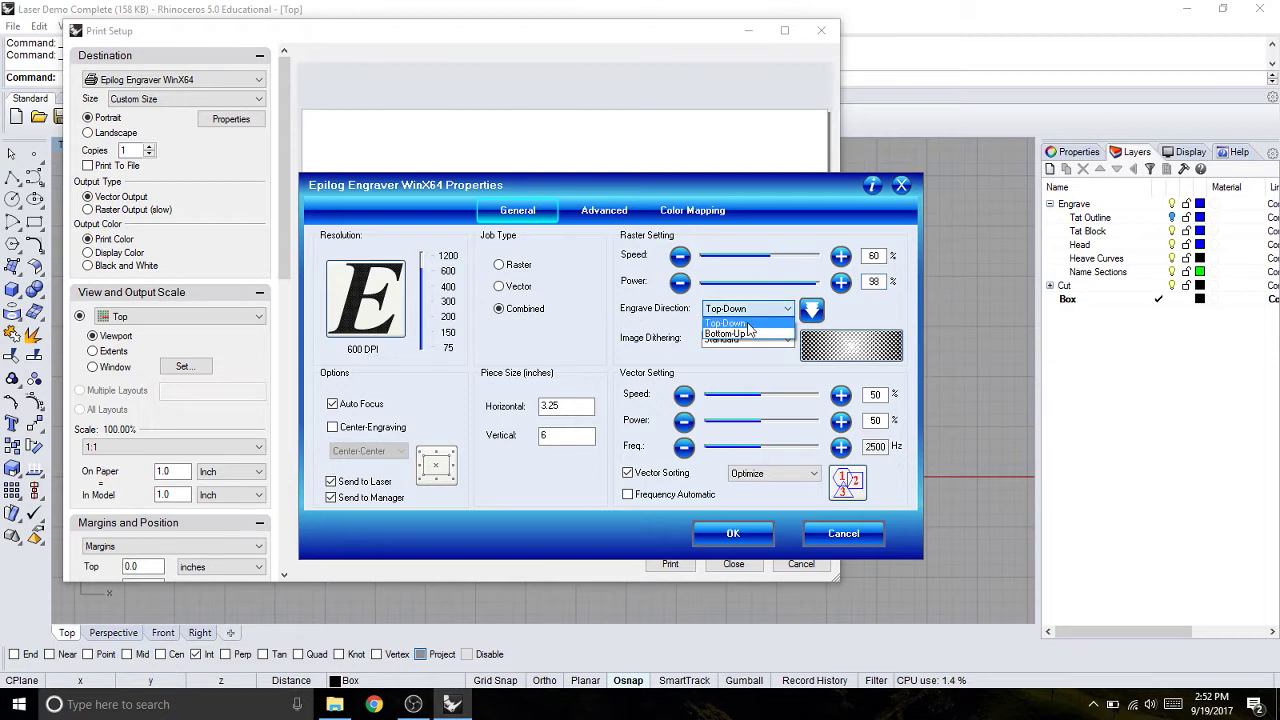
{"action": "left_click", "coordinate": [742, 334]}
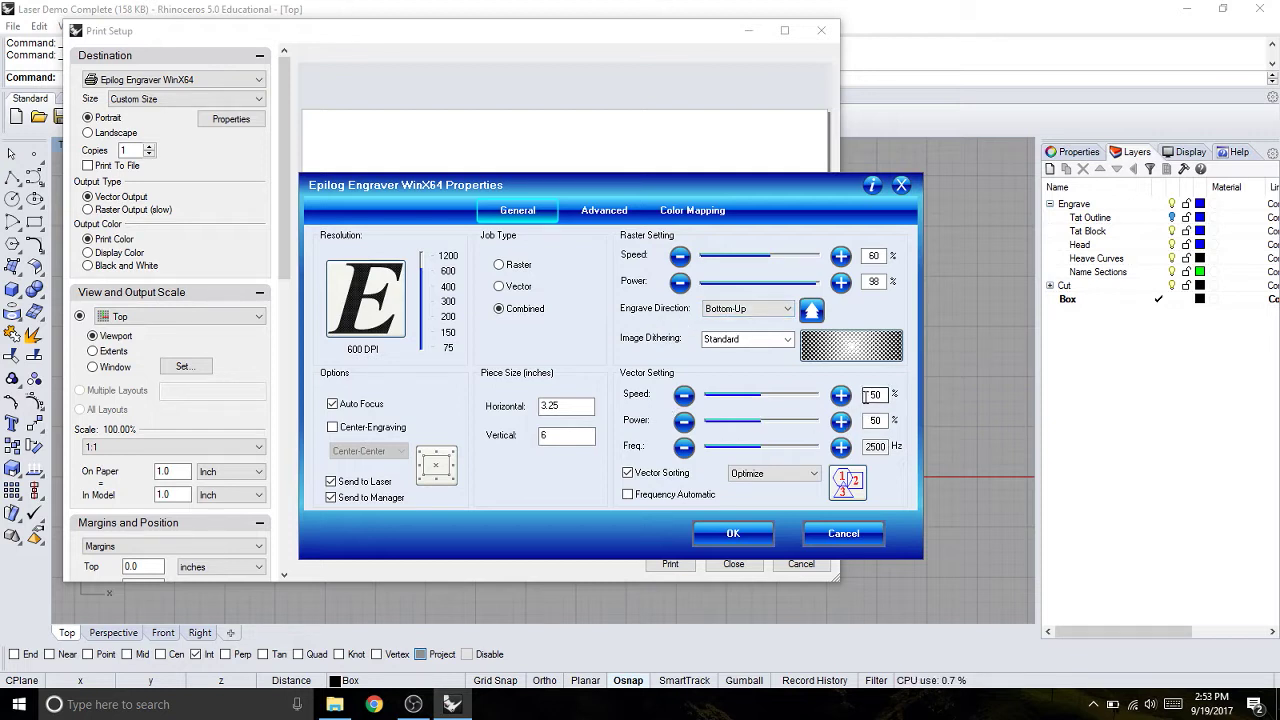
Set vector speed to 10% and vector power to 98%.
{"action": "left_click_drag", "start_coordinate": [869, 395], "coordinate": [880, 395]}
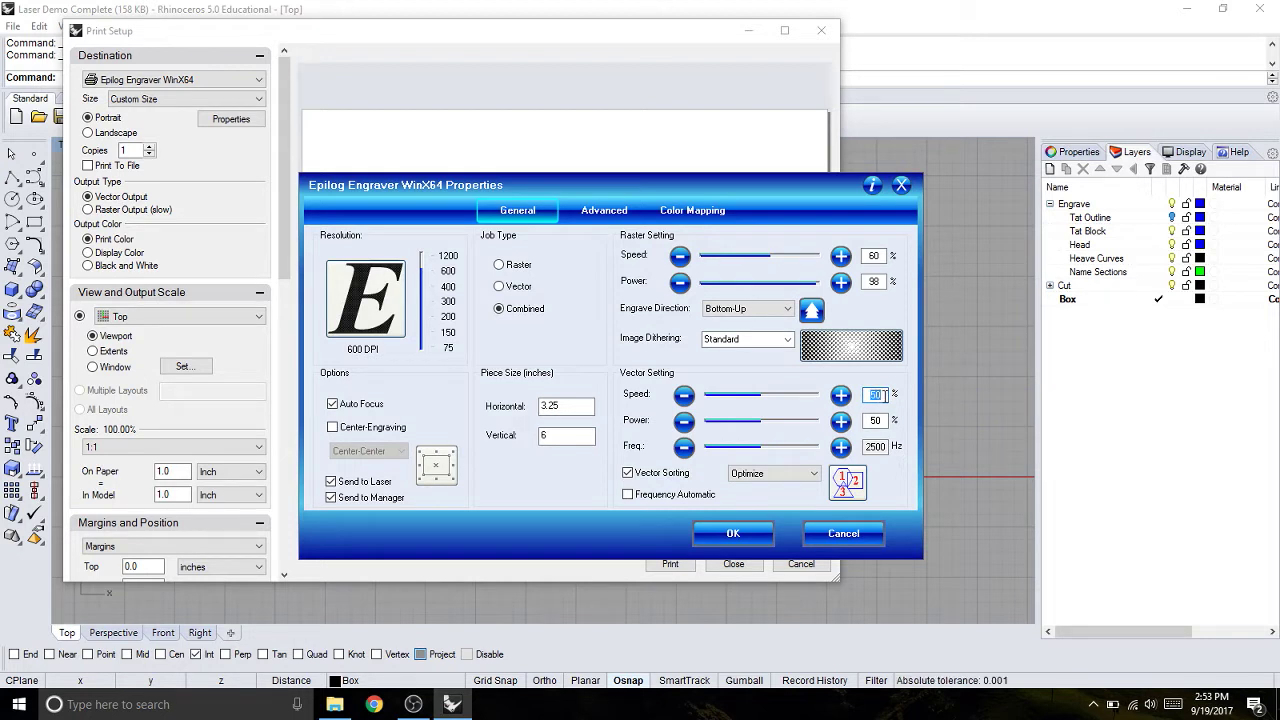
{"action": "type", "text": "10"}
{"action": "left_click_drag", "start_coordinate": [867, 420], "coordinate": [882, 418]}
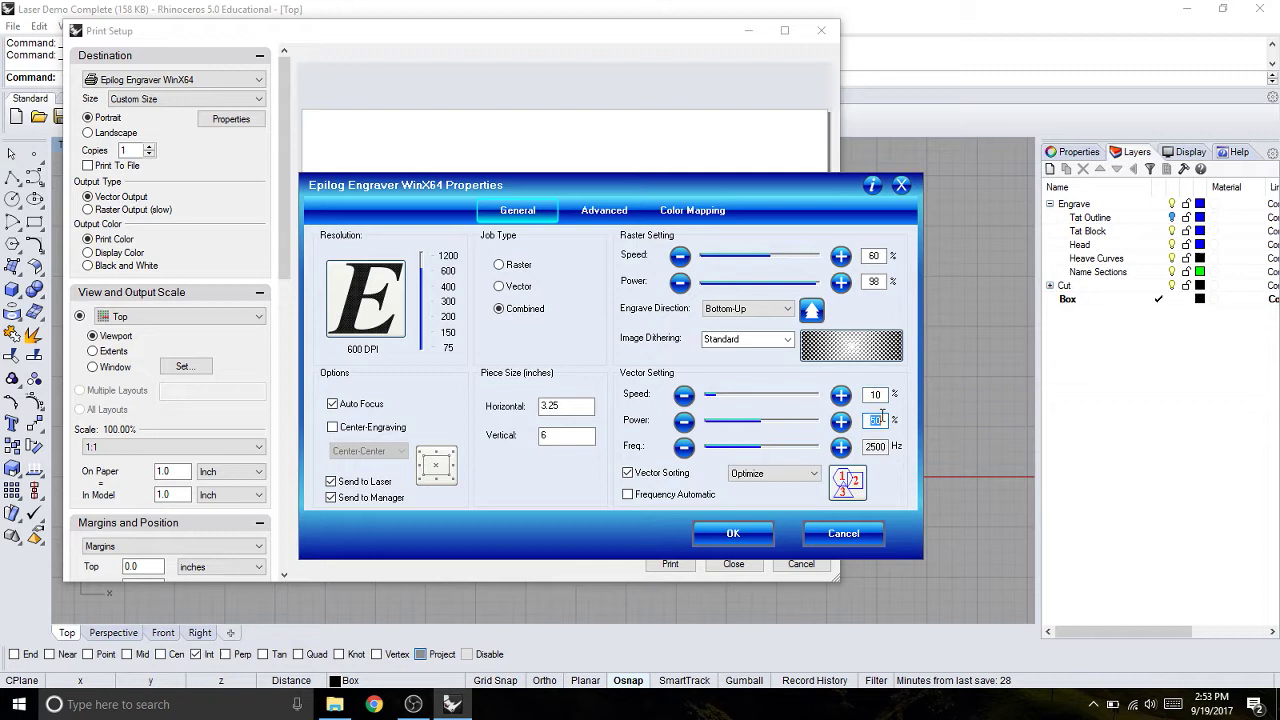
{"action": "type", "text": "98"}
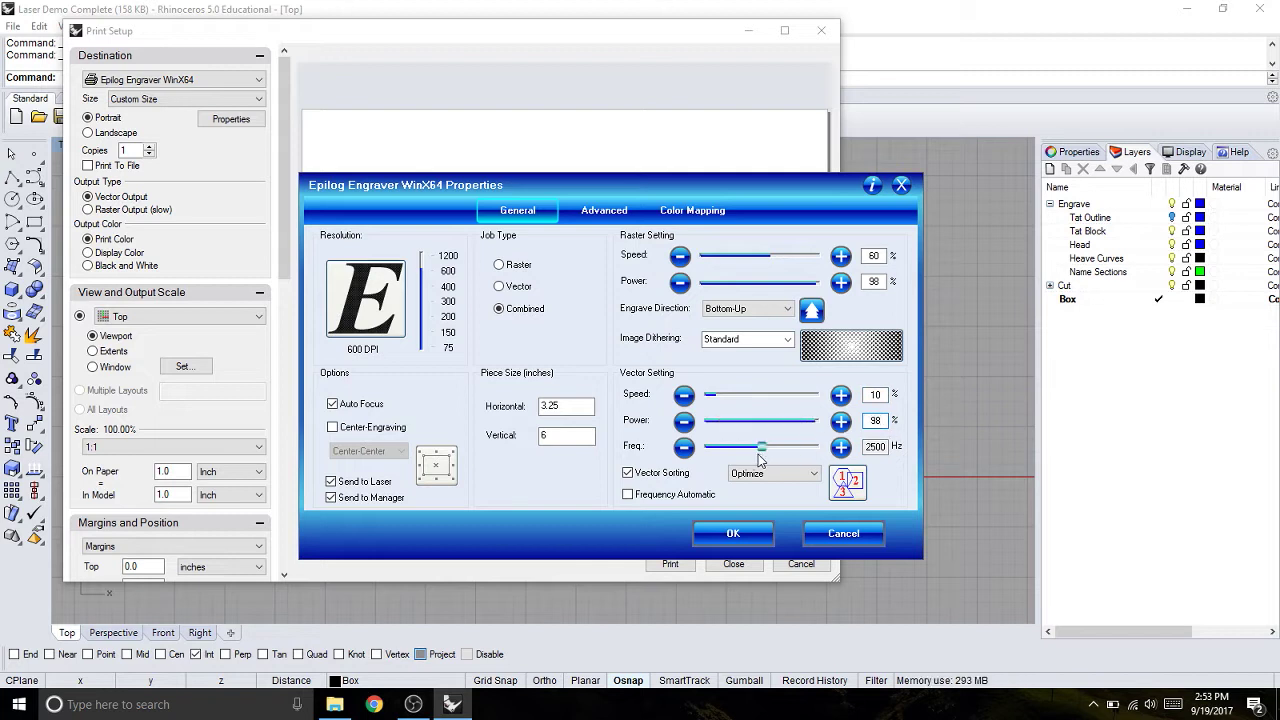
Bring the vector frequency to 500 Hz, leaving image dithering at Standard.
{"action": "left_click_drag", "start_coordinate": [763, 451], "coordinate": [719, 452]}
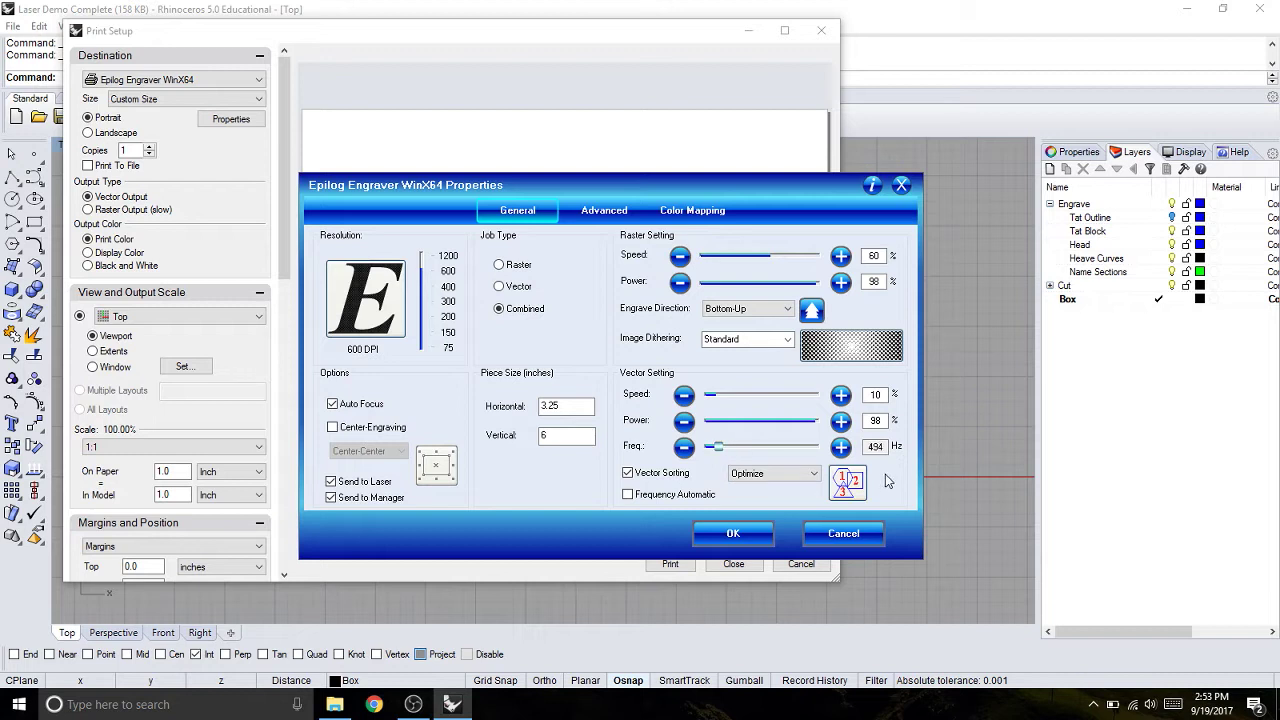
{"action": "left_click", "coordinate": [840, 447]}
{"action": "left_click", "coordinate": [840, 447]}
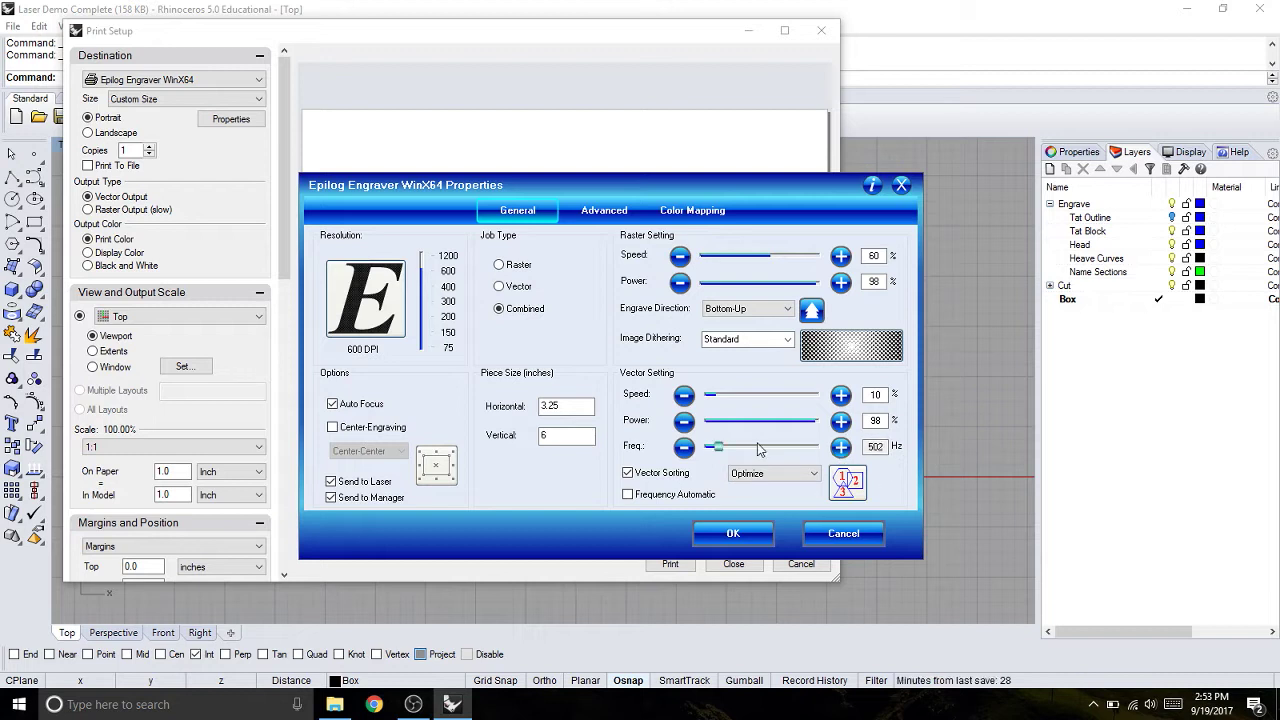
{"action": "left_click", "coordinate": [684, 448]}
{"action": "left_click", "coordinate": [684, 448]}
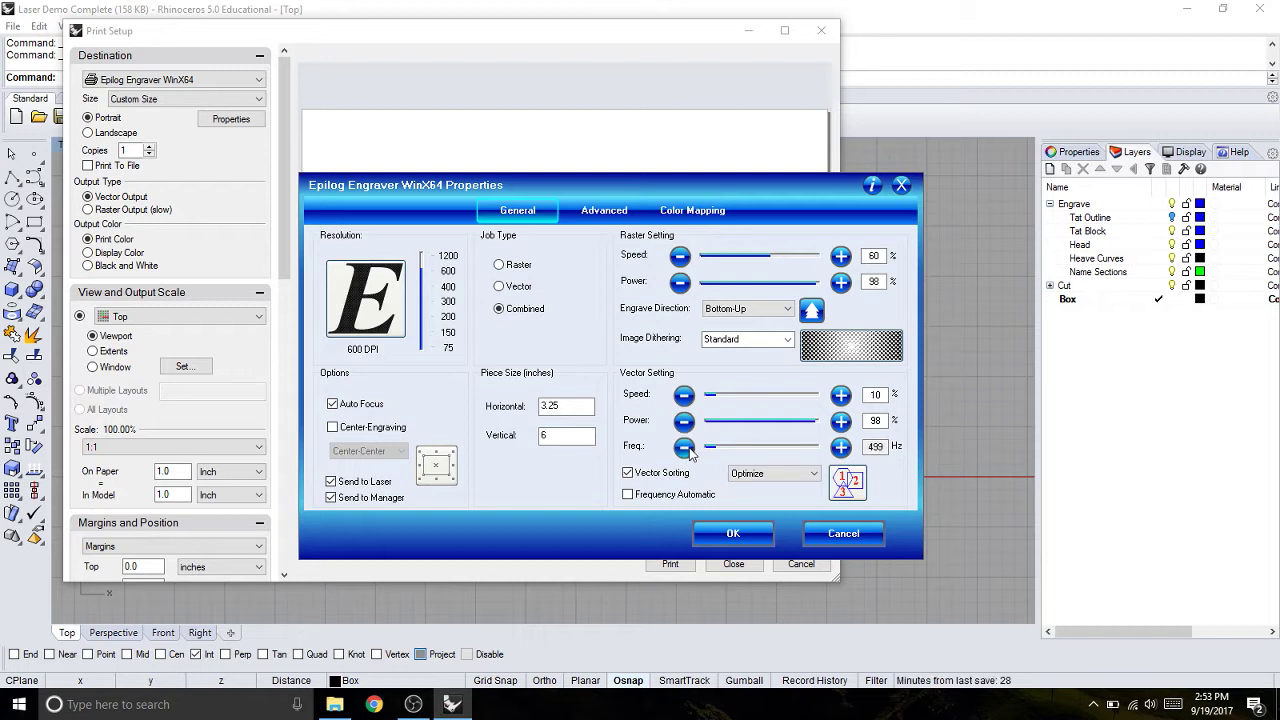
{"action": "left_click", "coordinate": [840, 447]}
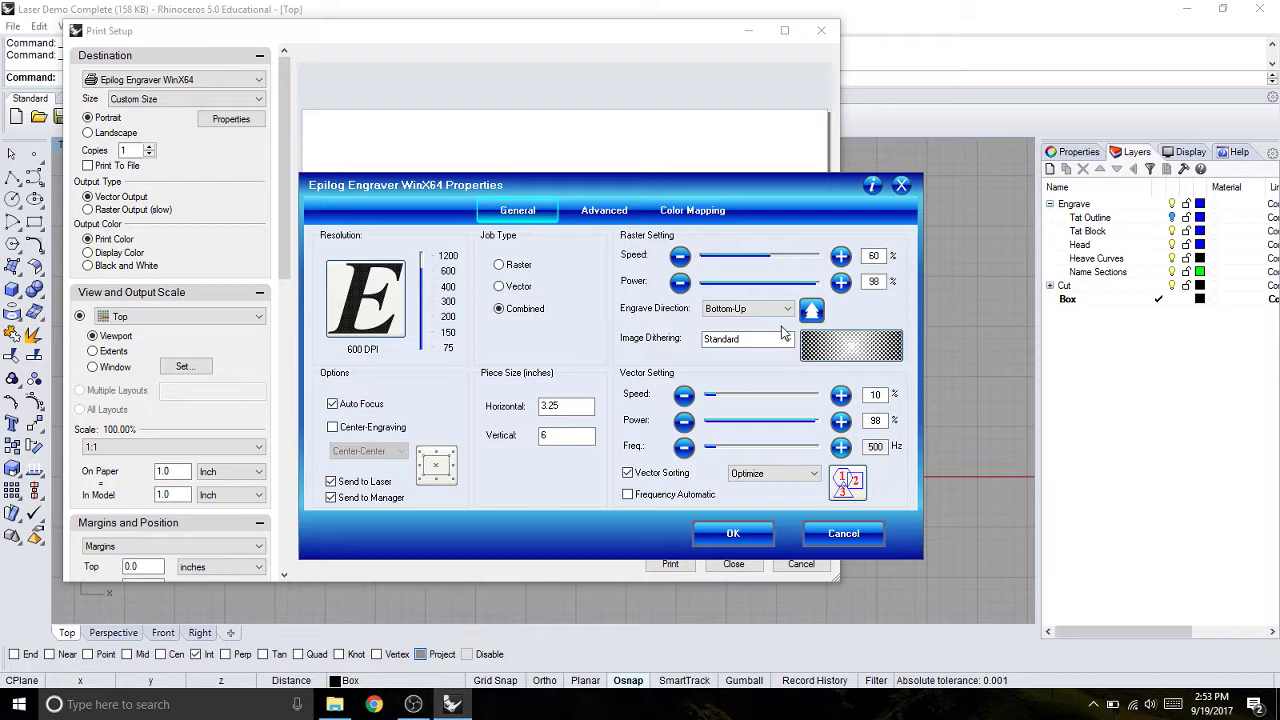
{"action": "left_click", "coordinate": [784, 337]}
{"action": "left_click", "coordinate": [762, 356]}
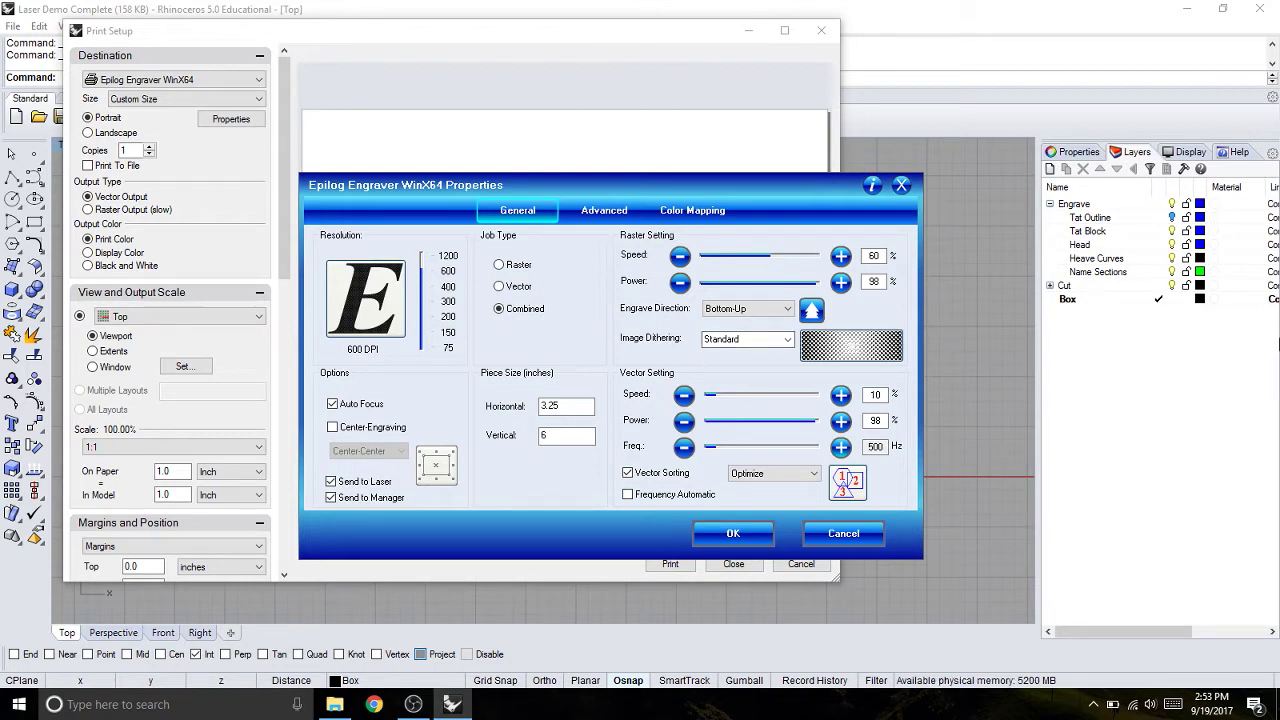
Enable Color Mapping on the Color Mapping tab and select the green colour entry.
{"action": "left_click", "coordinate": [700, 212]}
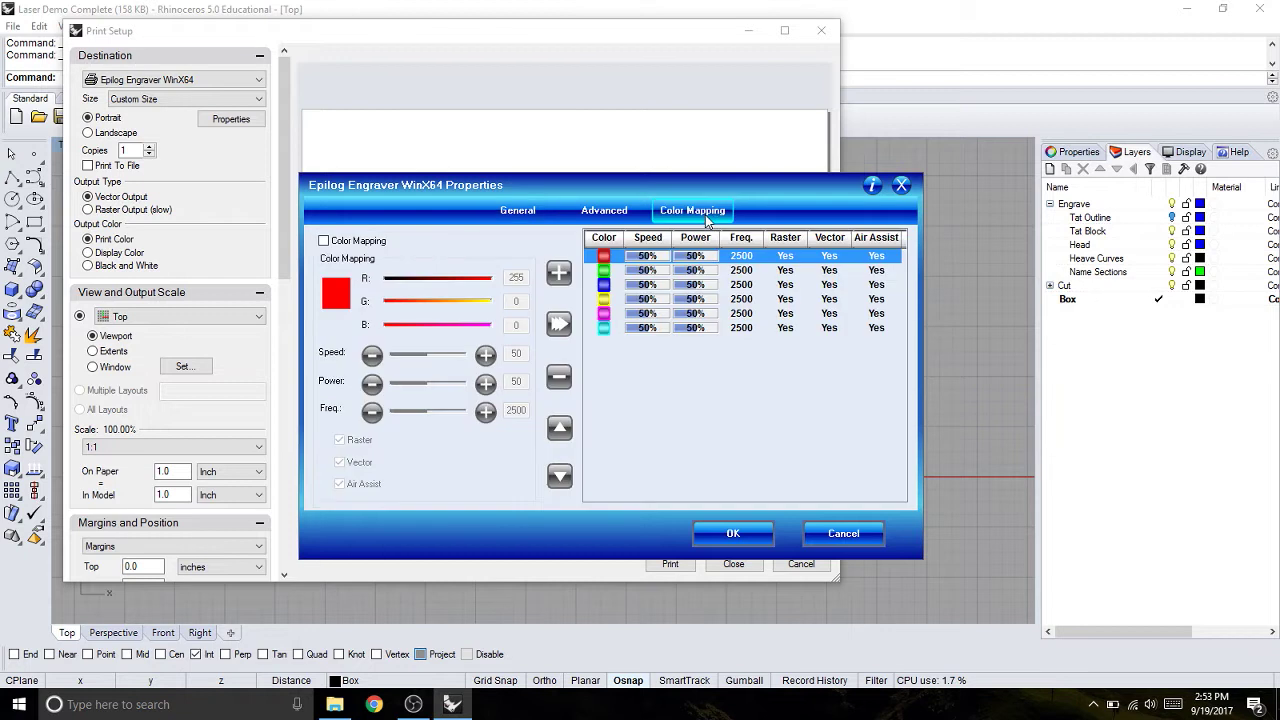
{"action": "left_click", "coordinate": [324, 242]}
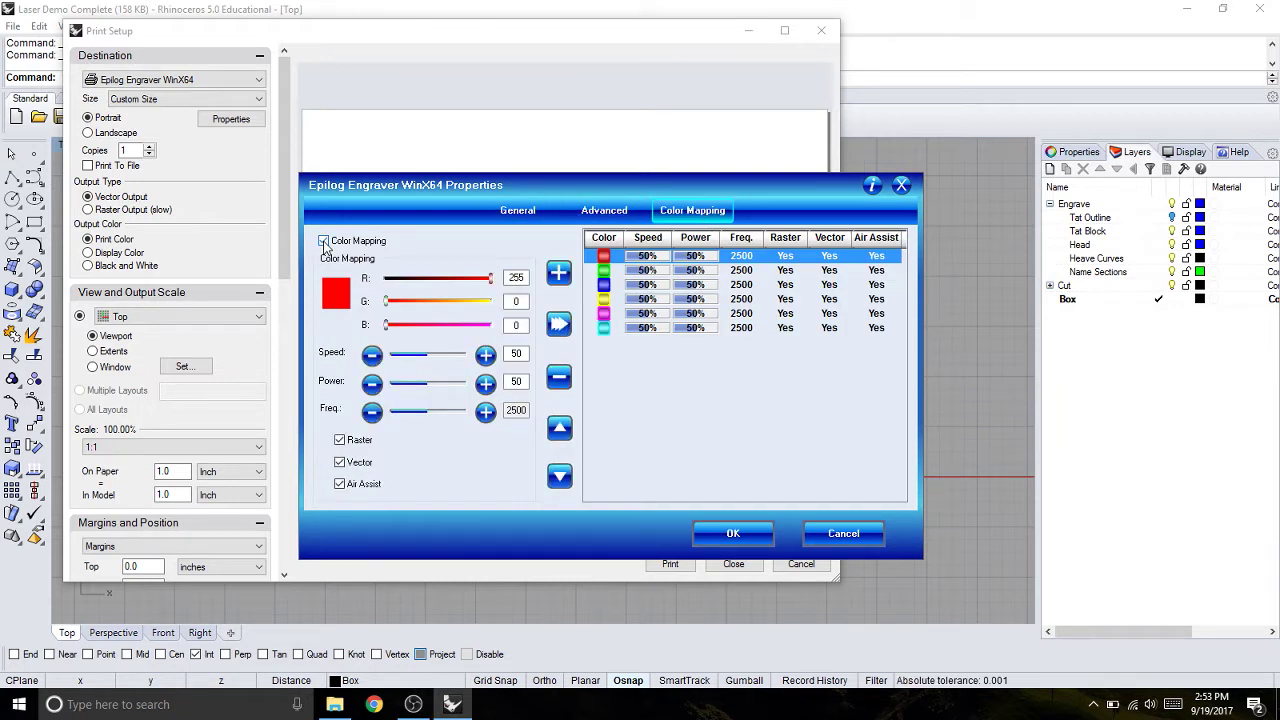
{"action": "mouse_move", "coordinate": [484, 282]}
{"action": "left_mouse_down"}
{"action": "mouse_move", "coordinate": [400, 285]}
{"action": "mouse_move", "coordinate": [505, 278]}
{"action": "left_mouse_up"}
{"action": "left_click", "coordinate": [488, 282]}
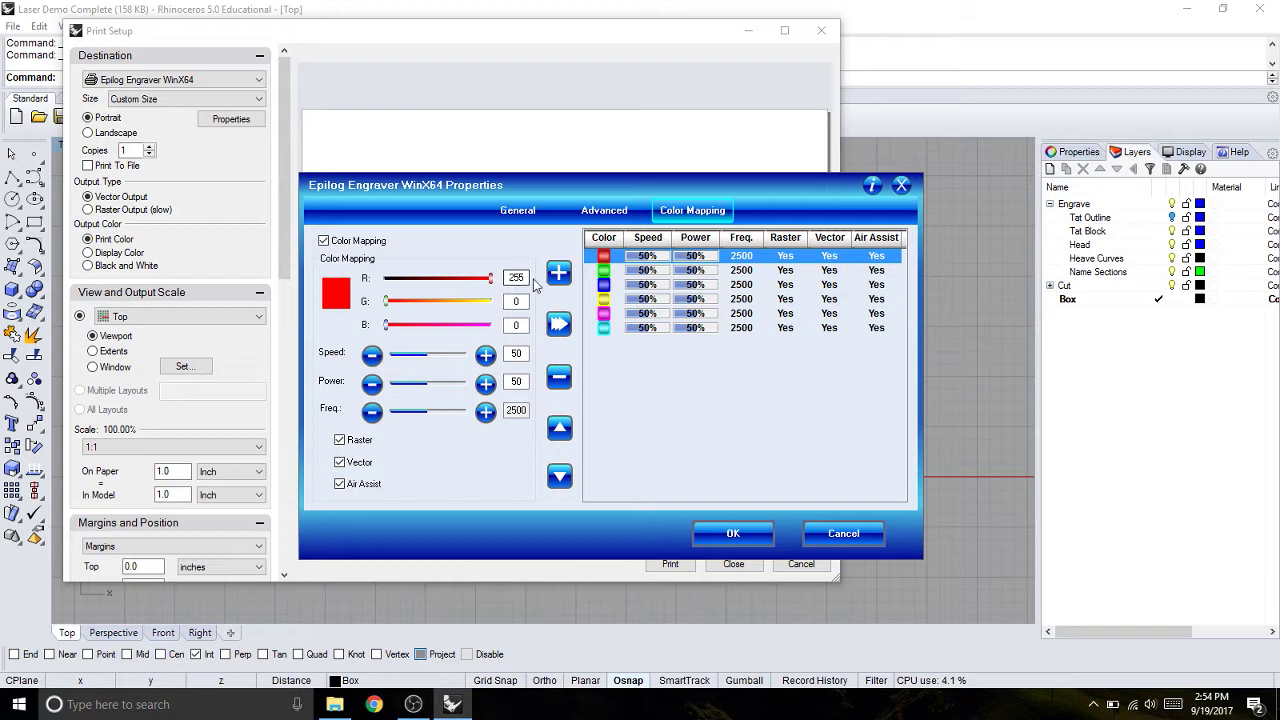
{"action": "left_click", "coordinate": [602, 271]}
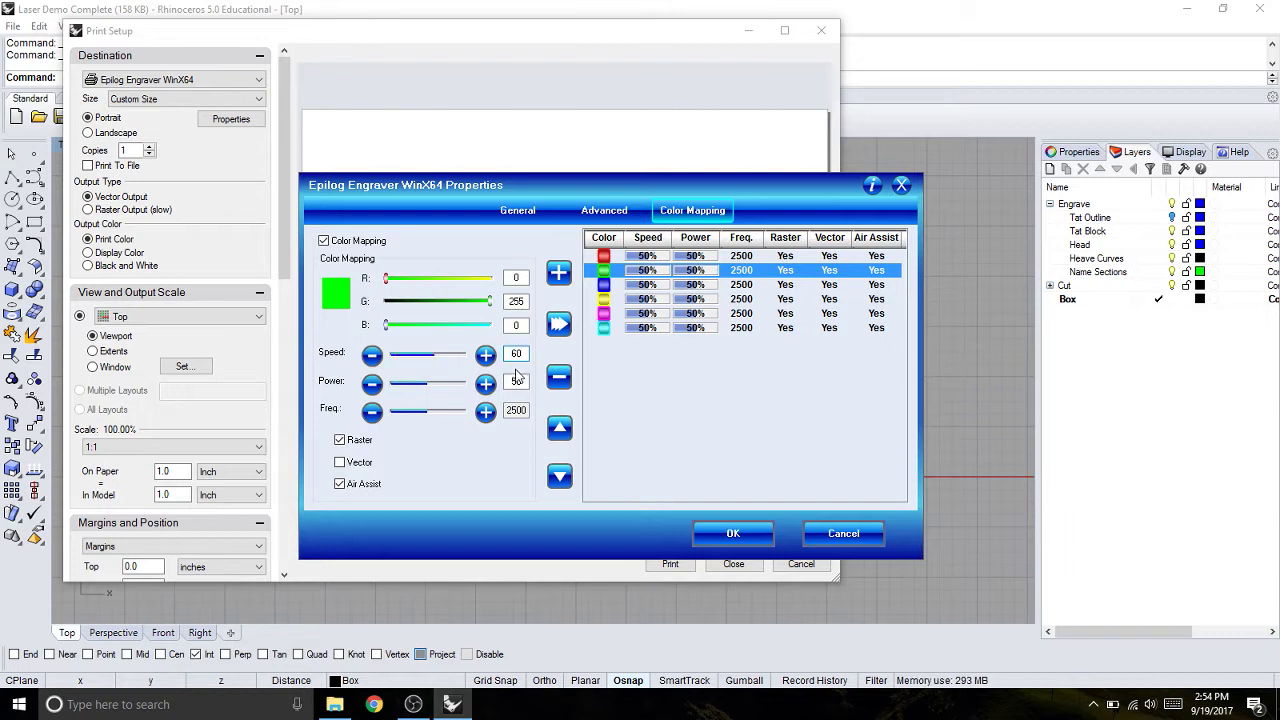
Give the green mapping 98% power and 500 Hz frequency, then apply it to the row.
{"action": "double_click", "coordinate": [515, 381]}
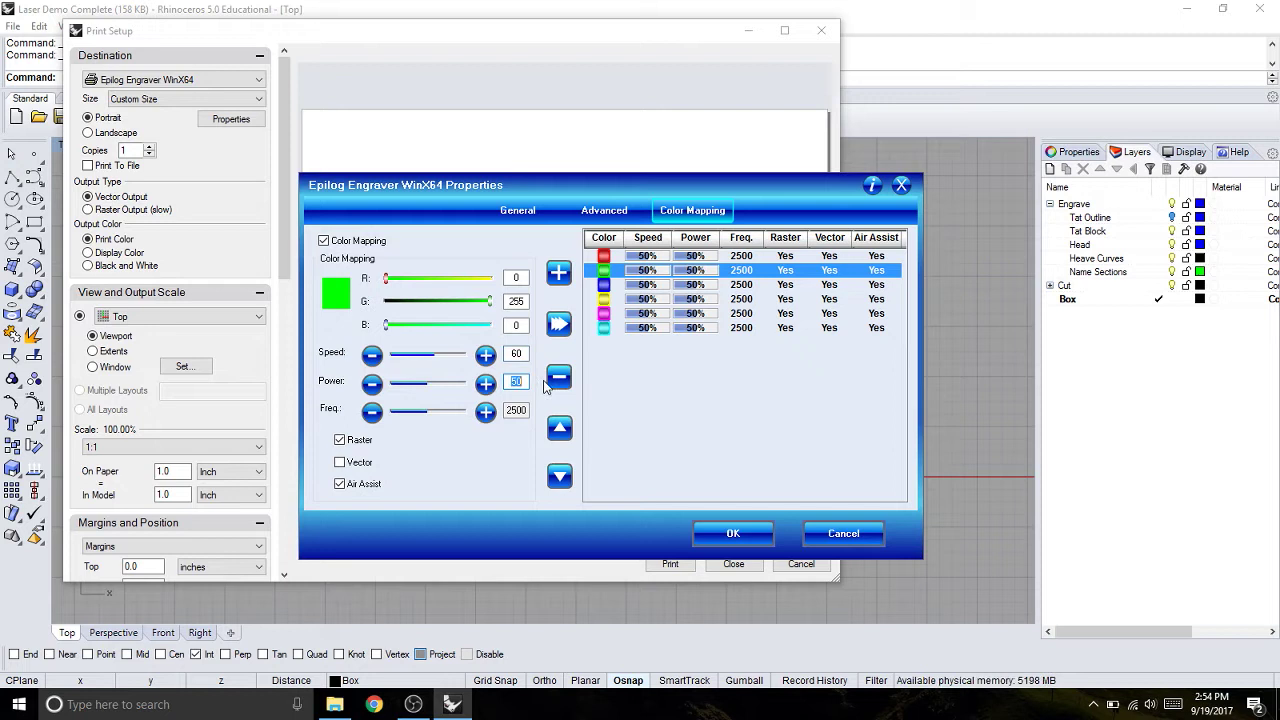
{"action": "type", "text": "98"}
{"action": "left_click_drag", "start_coordinate": [425, 420], "coordinate": [380, 420]}
{"action": "left_click", "coordinate": [376, 416]}
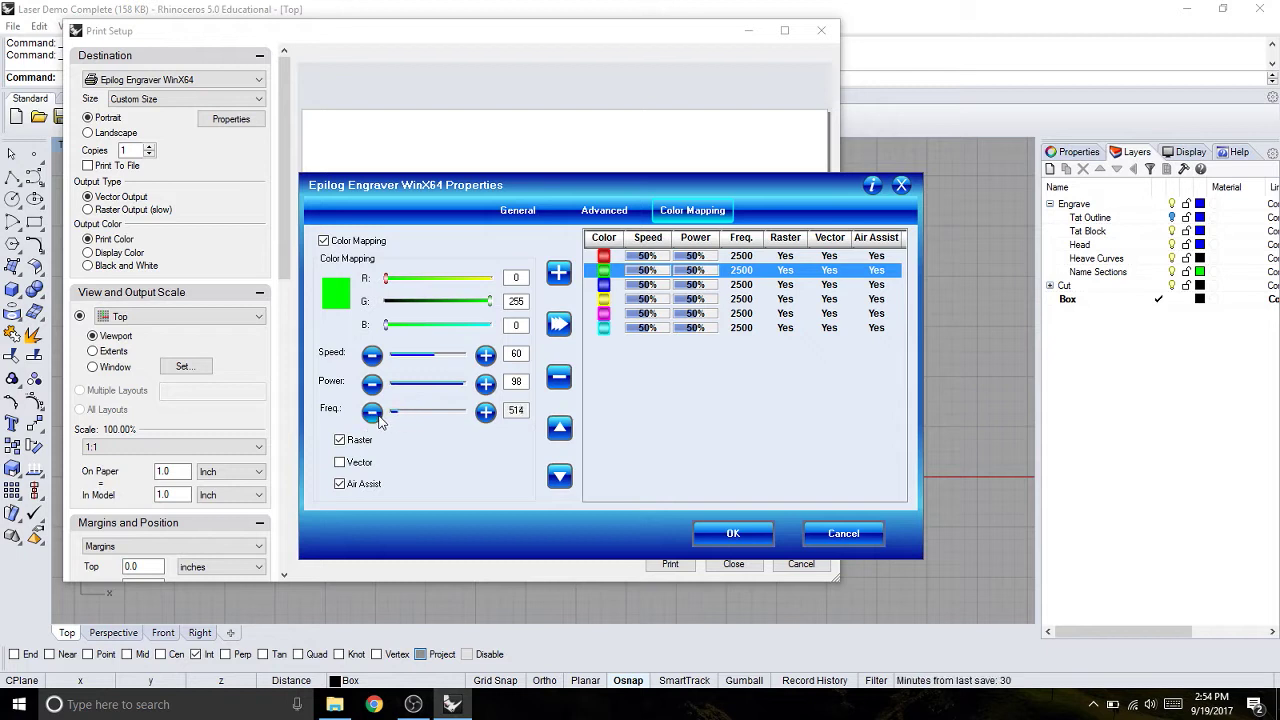
{"action": "left_click", "coordinate": [379, 419]}
{"action": "left_click", "coordinate": [379, 419]}
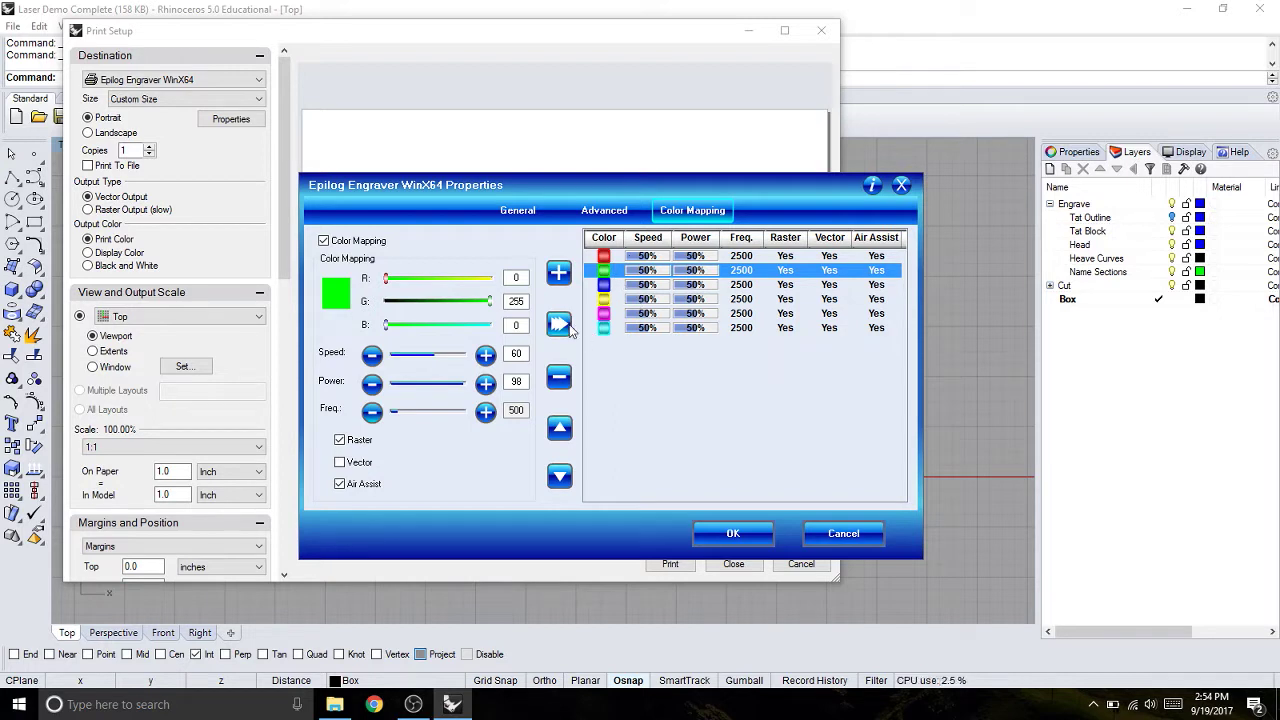
{"action": "left_click", "coordinate": [558, 325]}
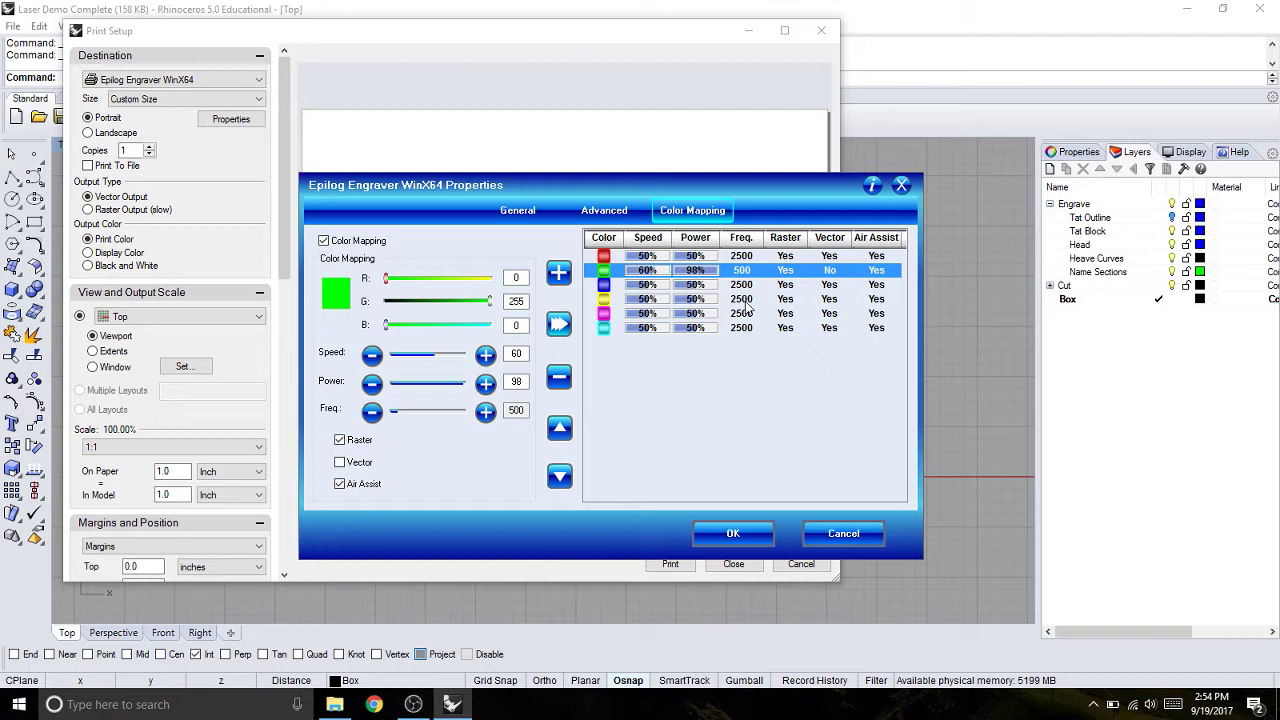
{"action": "left_click", "coordinate": [612, 286]}
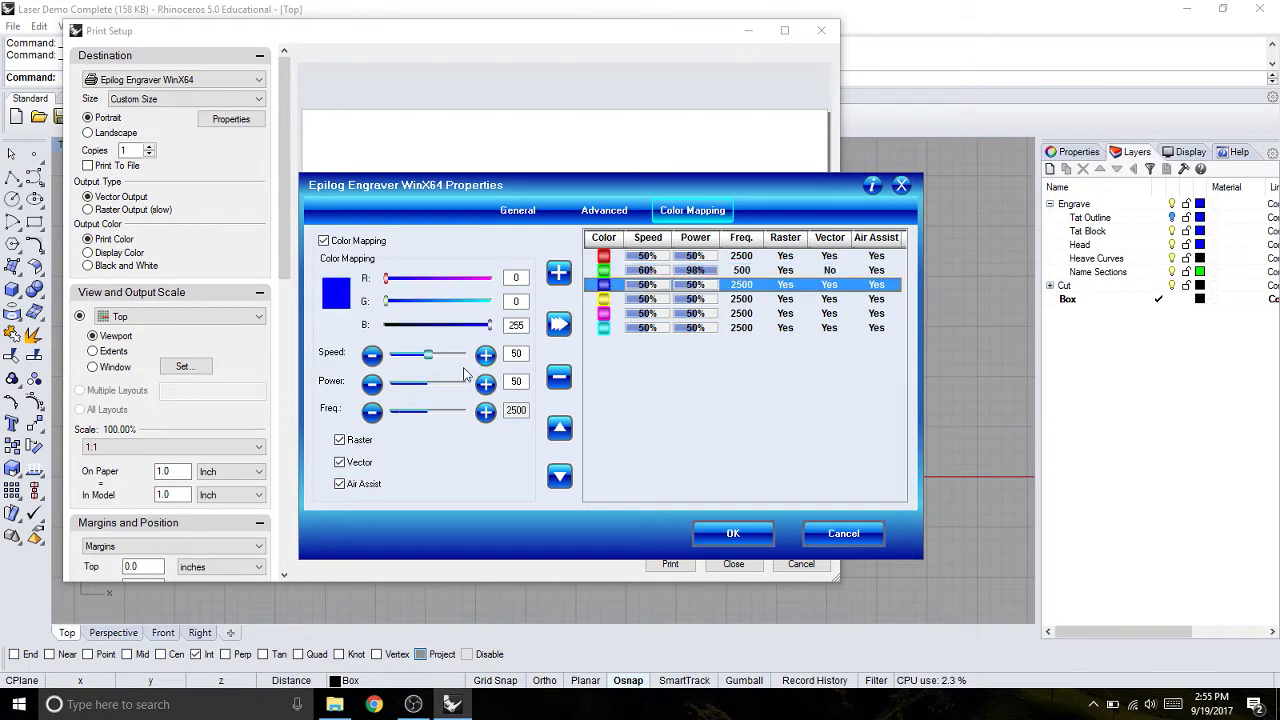
Set the blue entry's speed to 60% and power to 98%.
{"action": "double_click", "coordinate": [515, 353]}
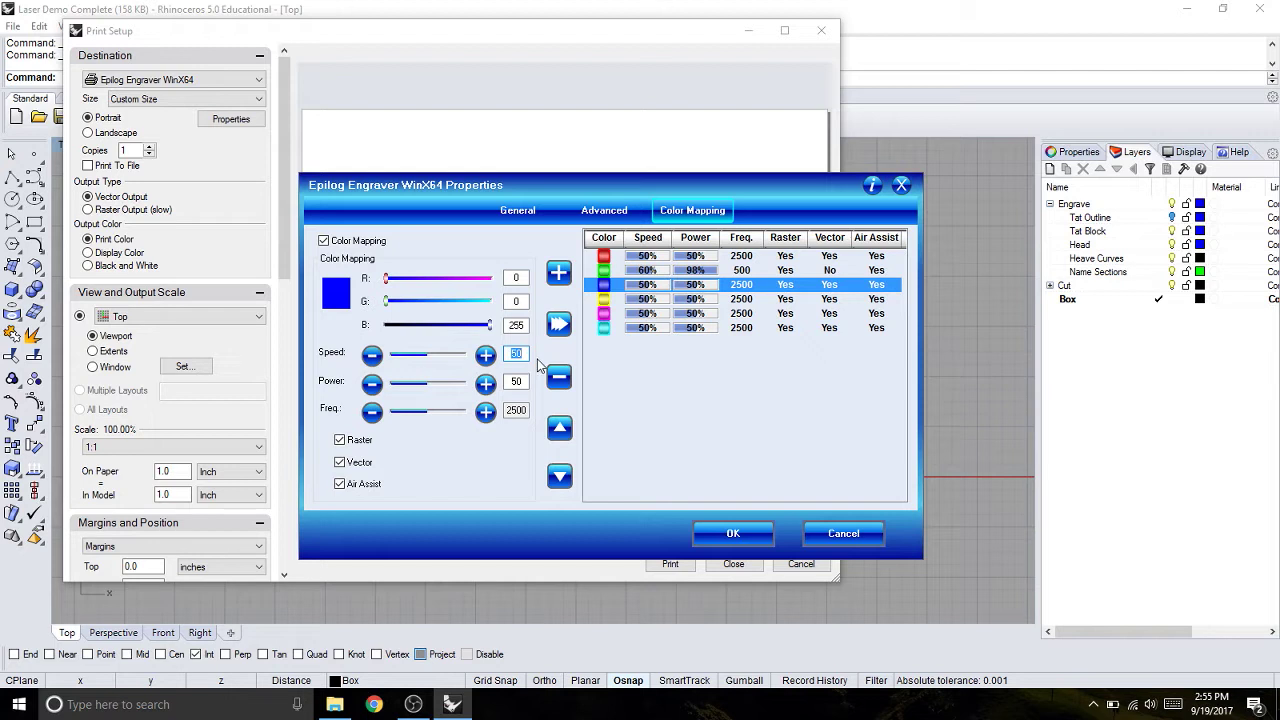
{"action": "type", "text": "60"}
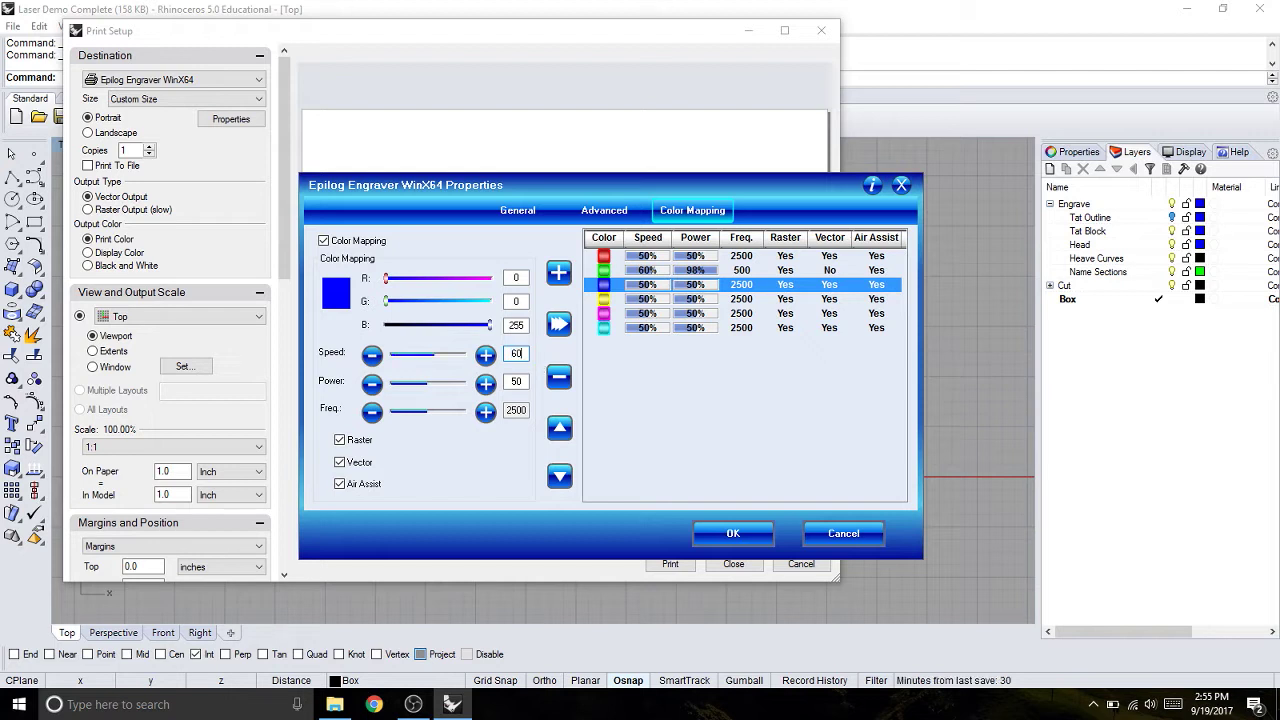
{"action": "double_click", "coordinate": [514, 381]}
{"action": "type", "text": "98"}
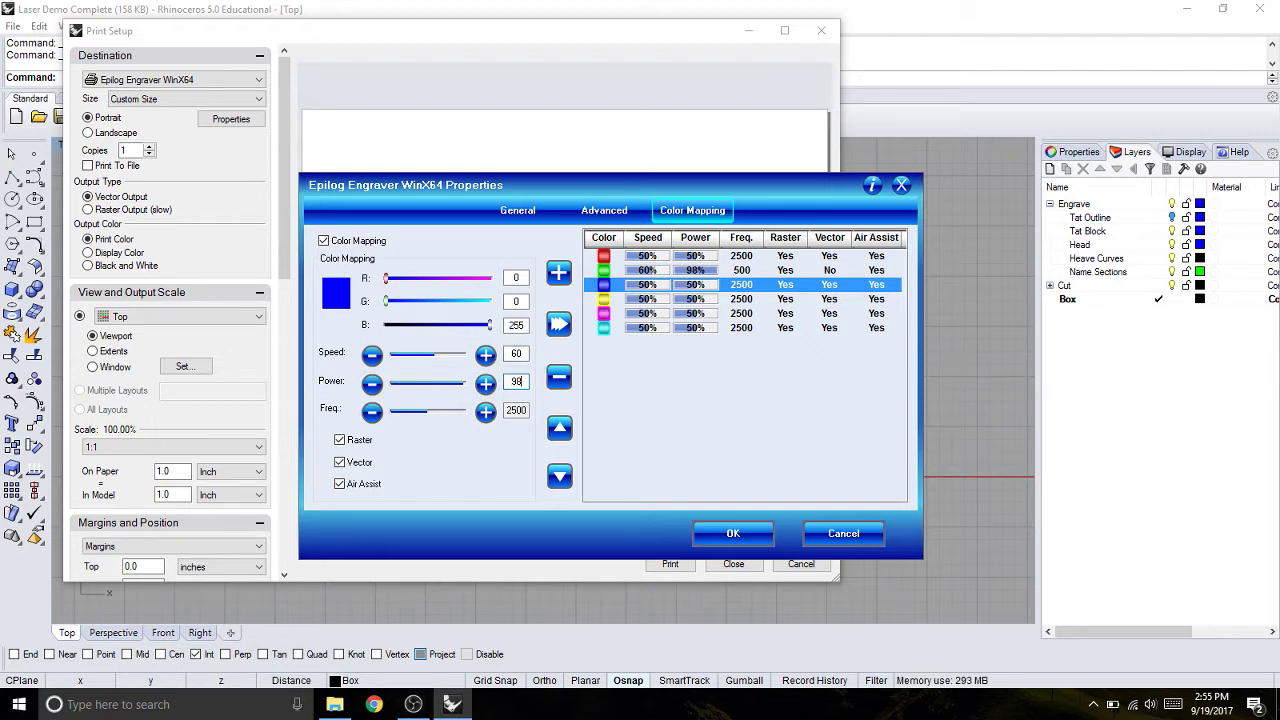
Set blue's frequency to 500 Hz, turn off vector, and apply it to the row.
{"action": "left_click_drag", "start_coordinate": [427, 415], "coordinate": [401, 415]}
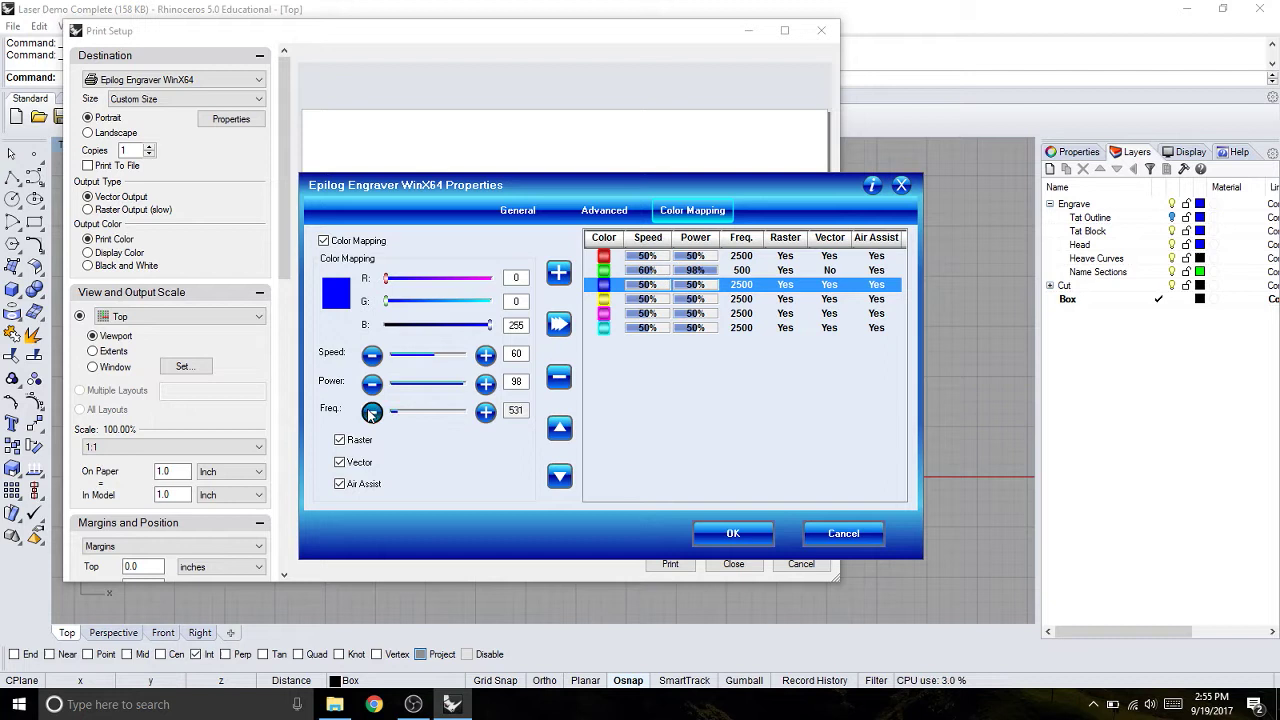
{"action": "left_click", "coordinate": [371, 413]}
{"action": "left_click", "coordinate": [371, 413]}
{"action": "left_click", "coordinate": [371, 413]}
{"action": "left_click", "coordinate": [371, 413]}
{"action": "left_click", "coordinate": [371, 413]}
{"action": "left_click", "coordinate": [371, 413]}
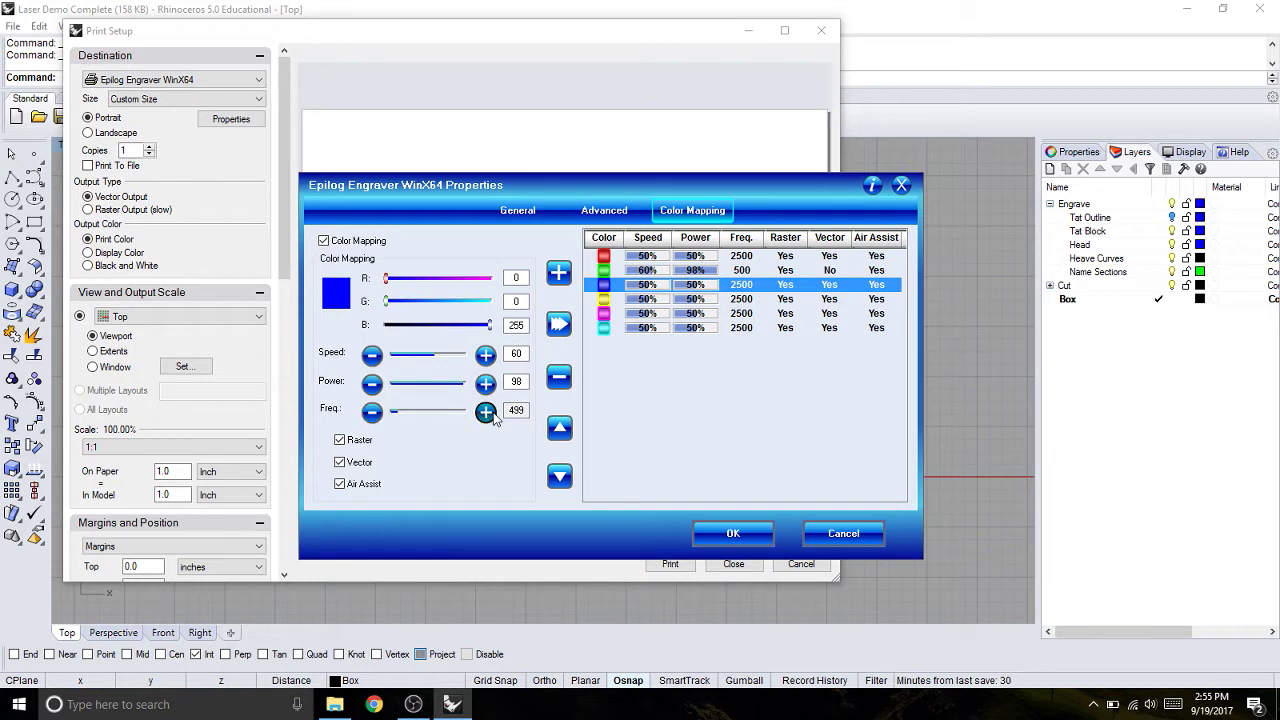
{"action": "left_click", "coordinate": [486, 412]}
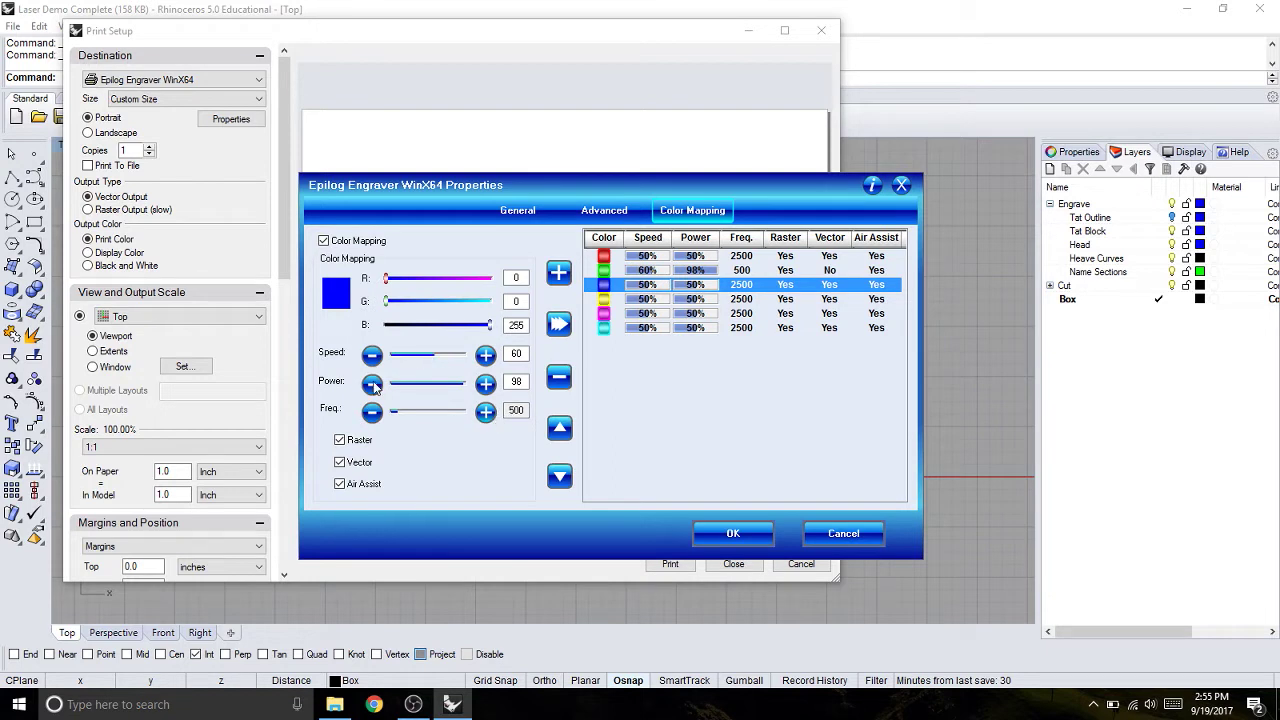
{"action": "left_click", "coordinate": [341, 464]}
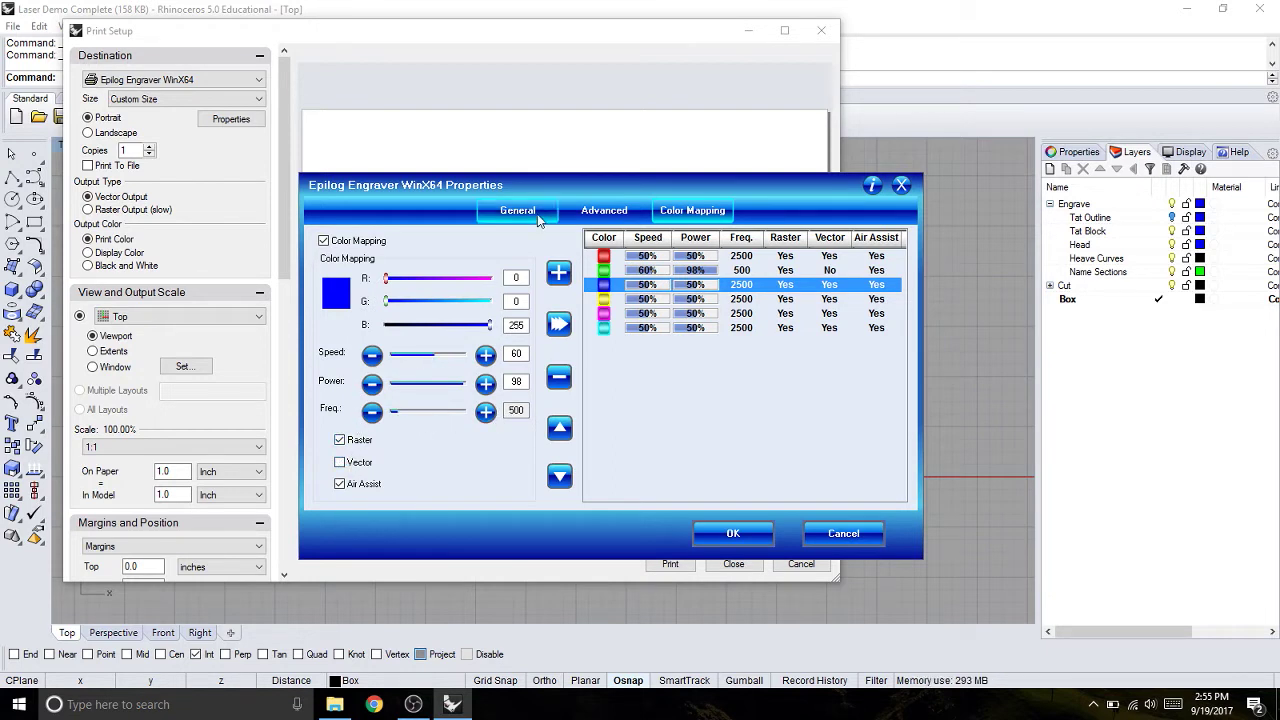
{"action": "left_click", "coordinate": [557, 325]}
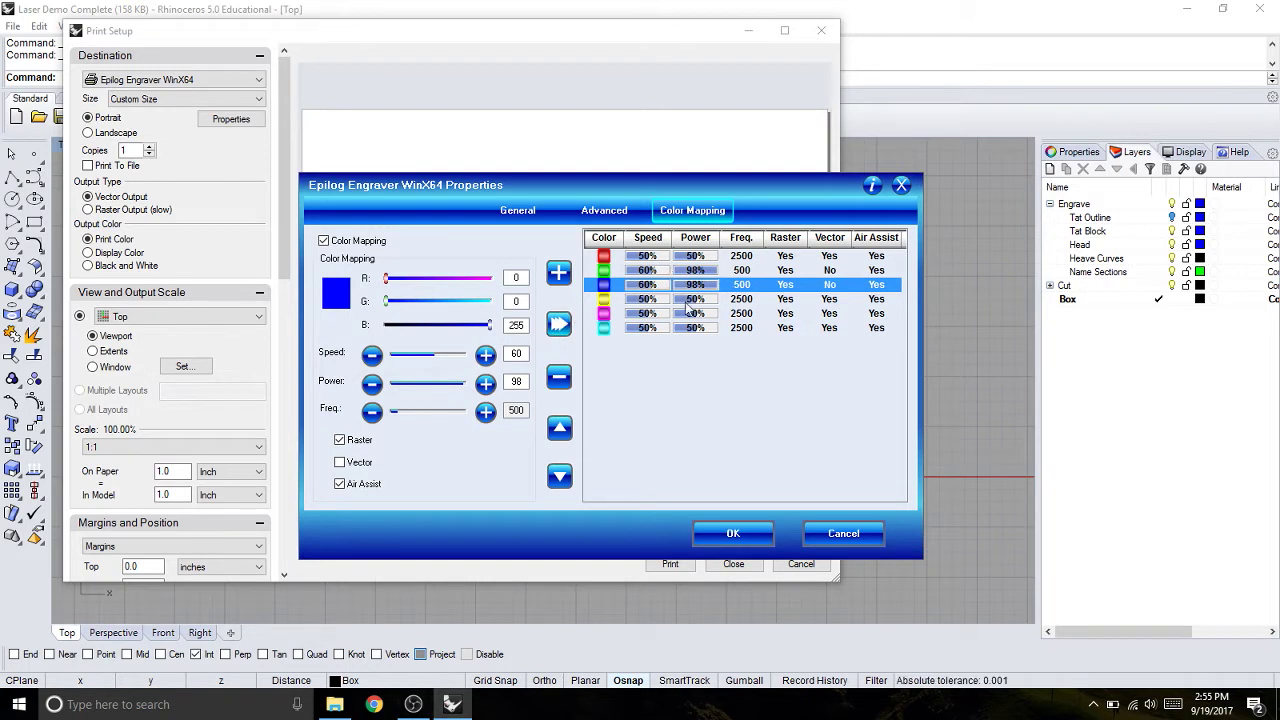
Review the General and Color Mapping tabs, then confirm the Epilog properties with OK.
{"action": "left_click", "coordinate": [536, 218]}
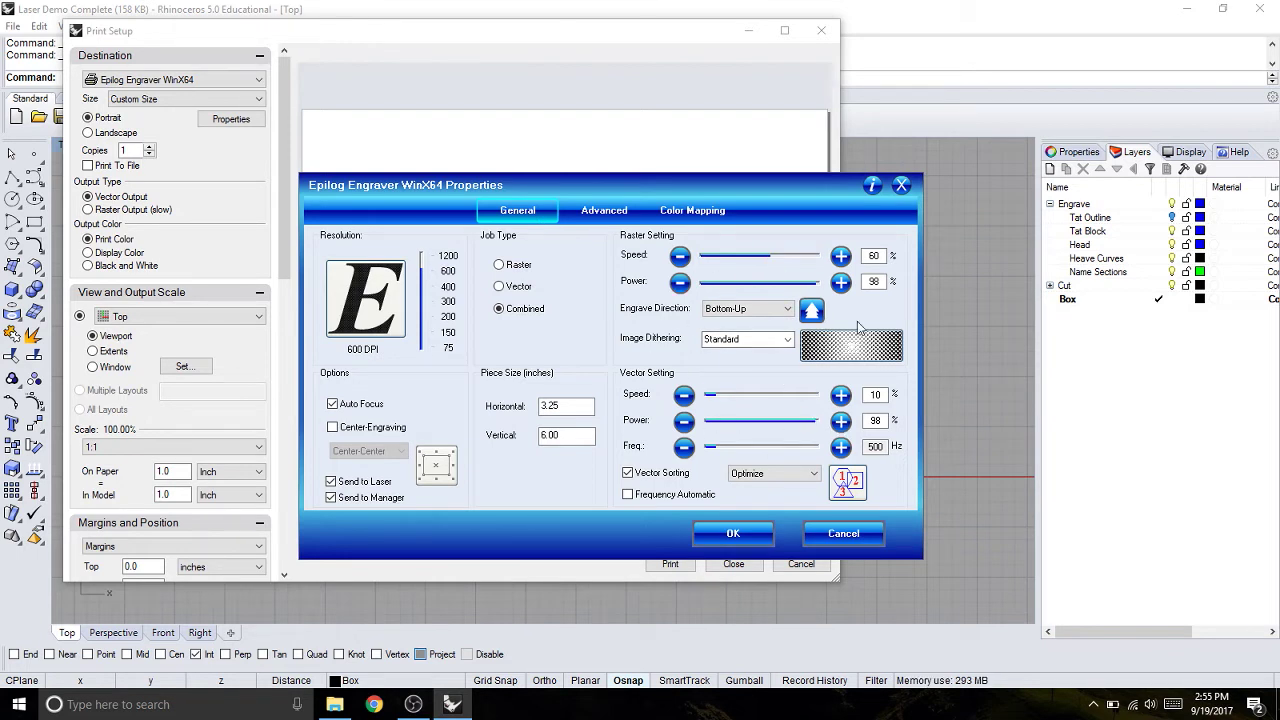
{"action": "left_click", "coordinate": [677, 205]}
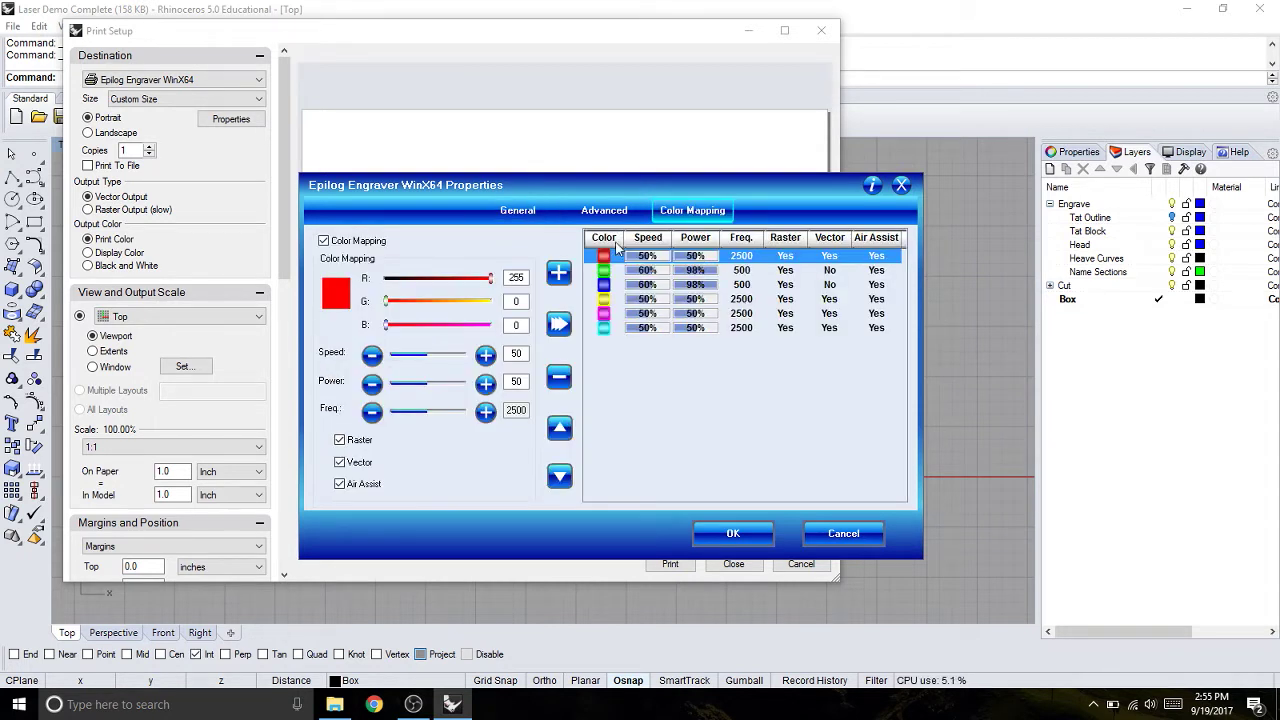
{"action": "left_click", "coordinate": [546, 215]}
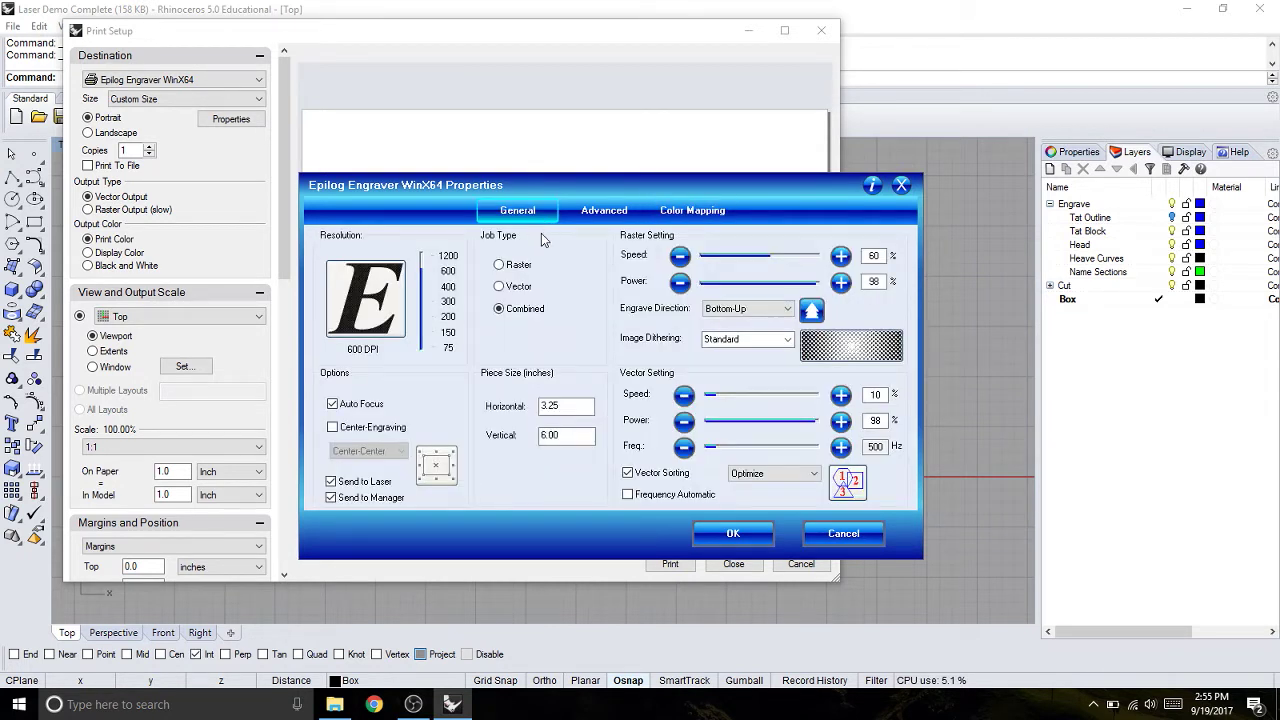
{"action": "left_click", "coordinate": [733, 534]}
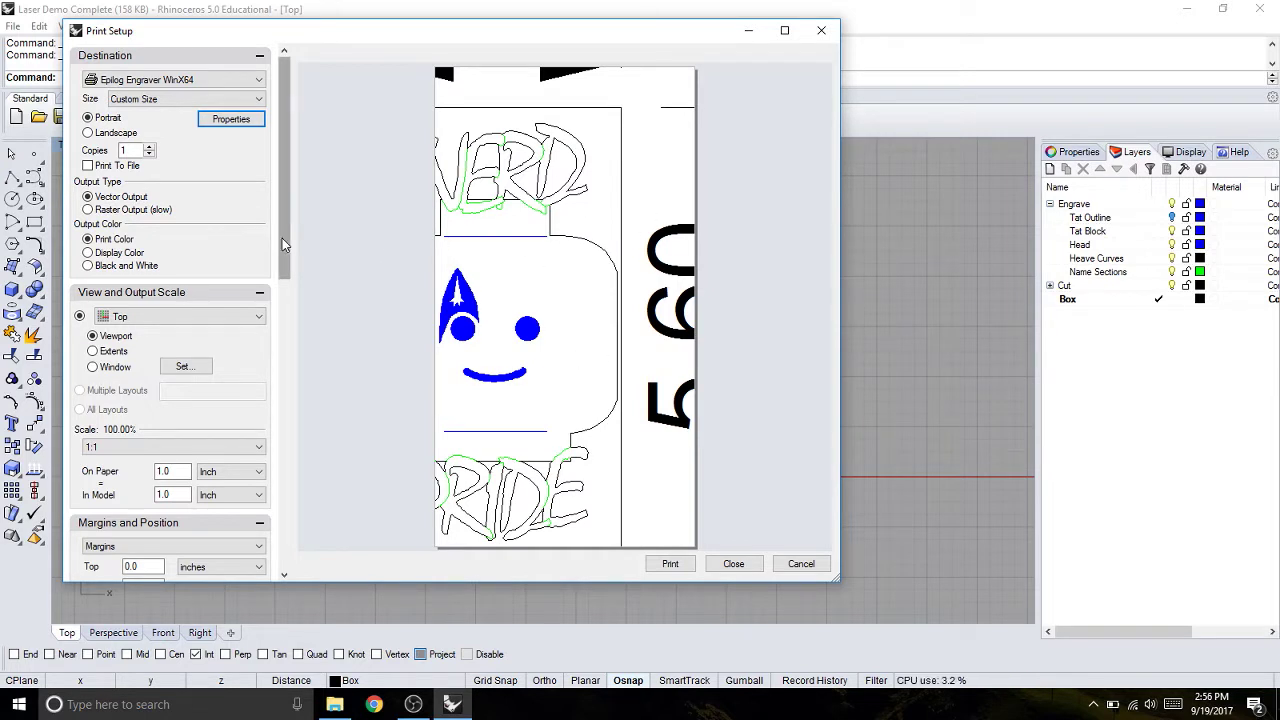
Scroll to View and Output Scale and begin setting a new print Window.
{"action": "left_click_drag", "start_coordinate": [284, 238], "coordinate": [287, 325]}
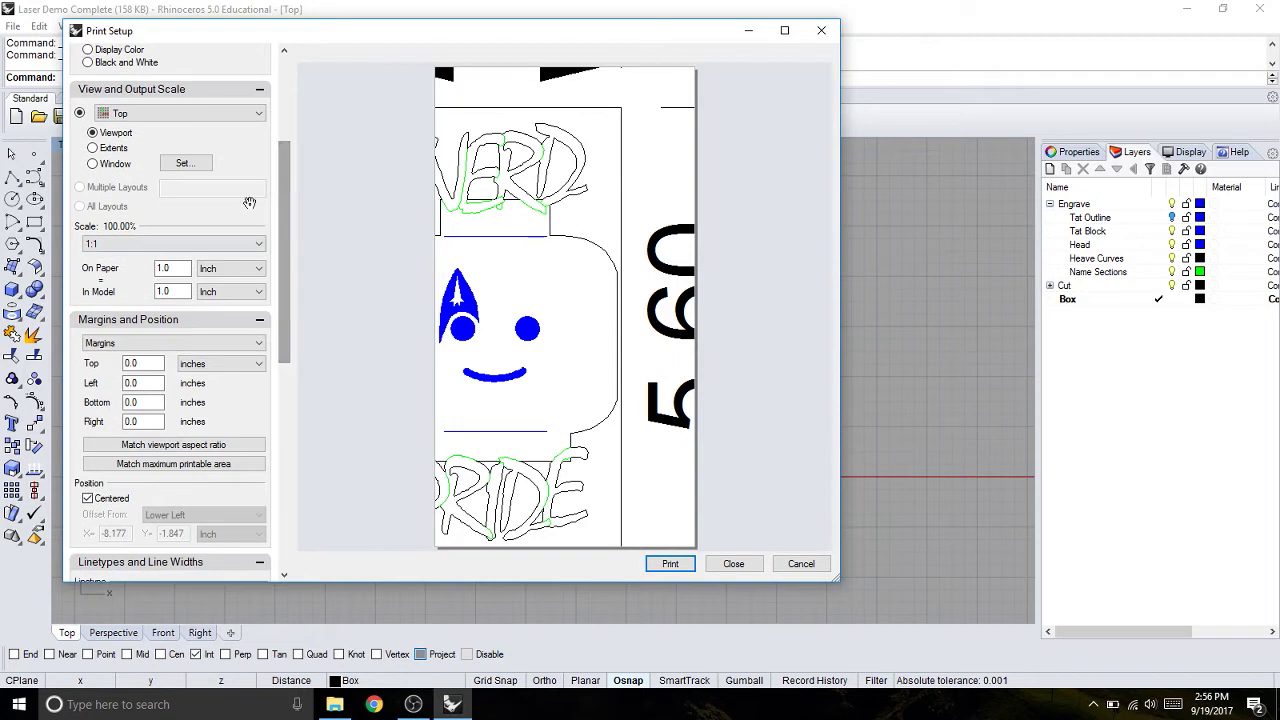
{"action": "left_click", "coordinate": [183, 164]}
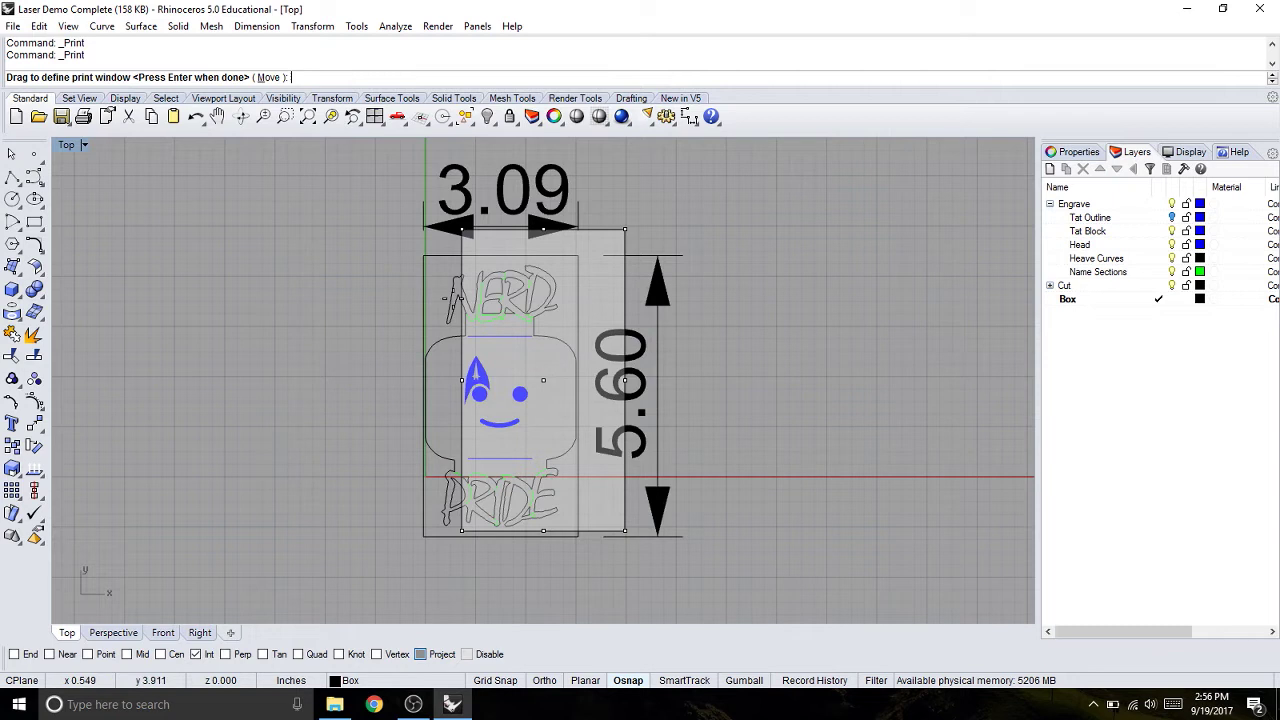
Draw the print window around the boxed design, declining rescaling to keep 1:1 scale.
{"action": "left_click", "coordinate": [462, 381]}
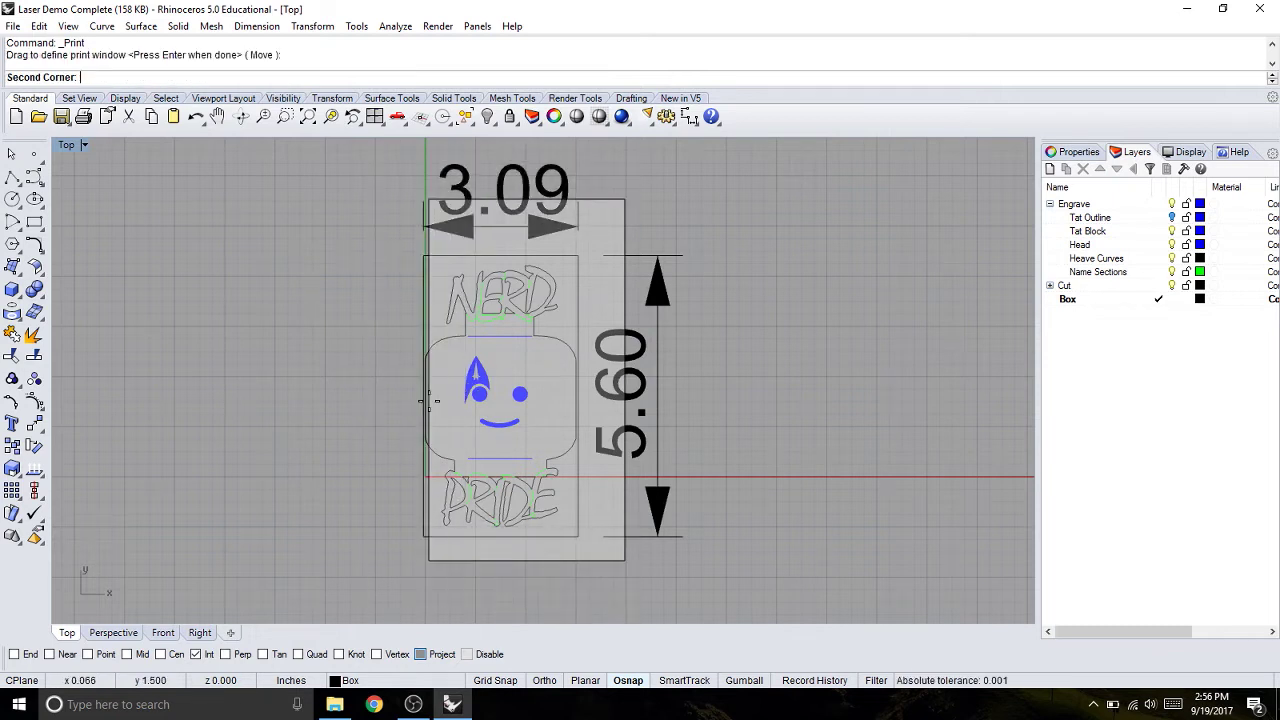
{"action": "left_click", "coordinate": [425, 396]}
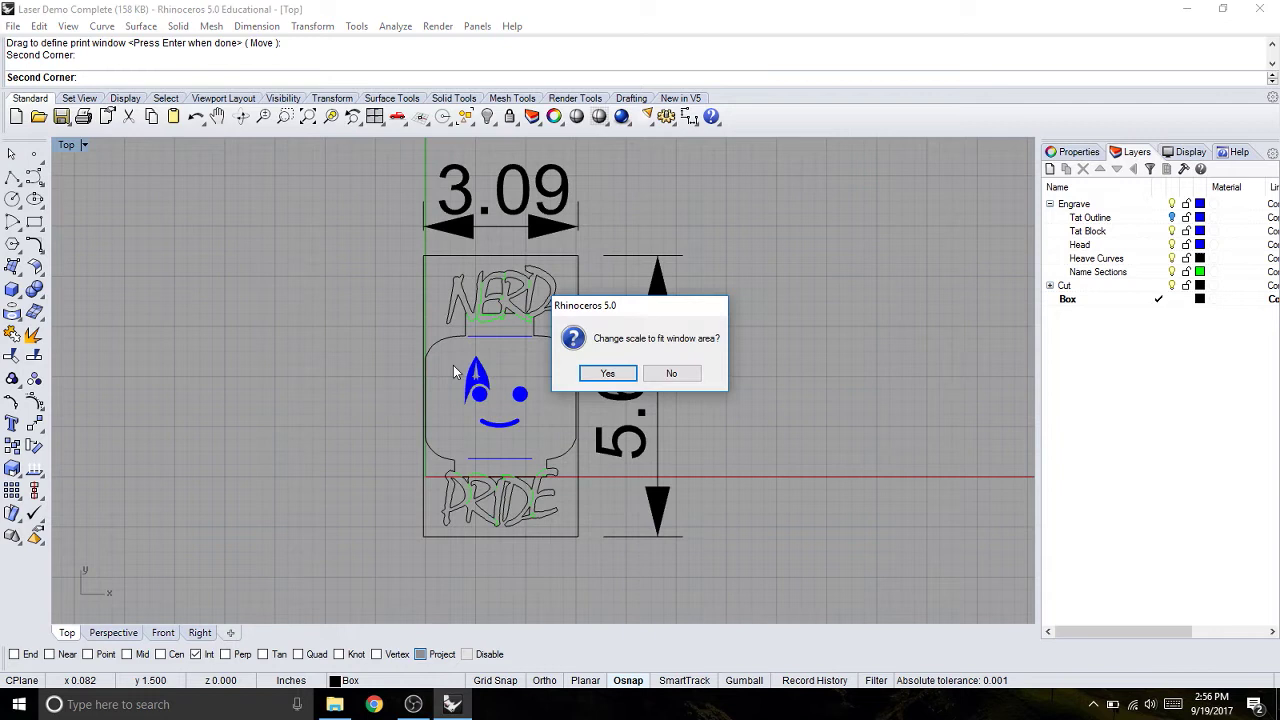
{"action": "left_click", "coordinate": [627, 372]}
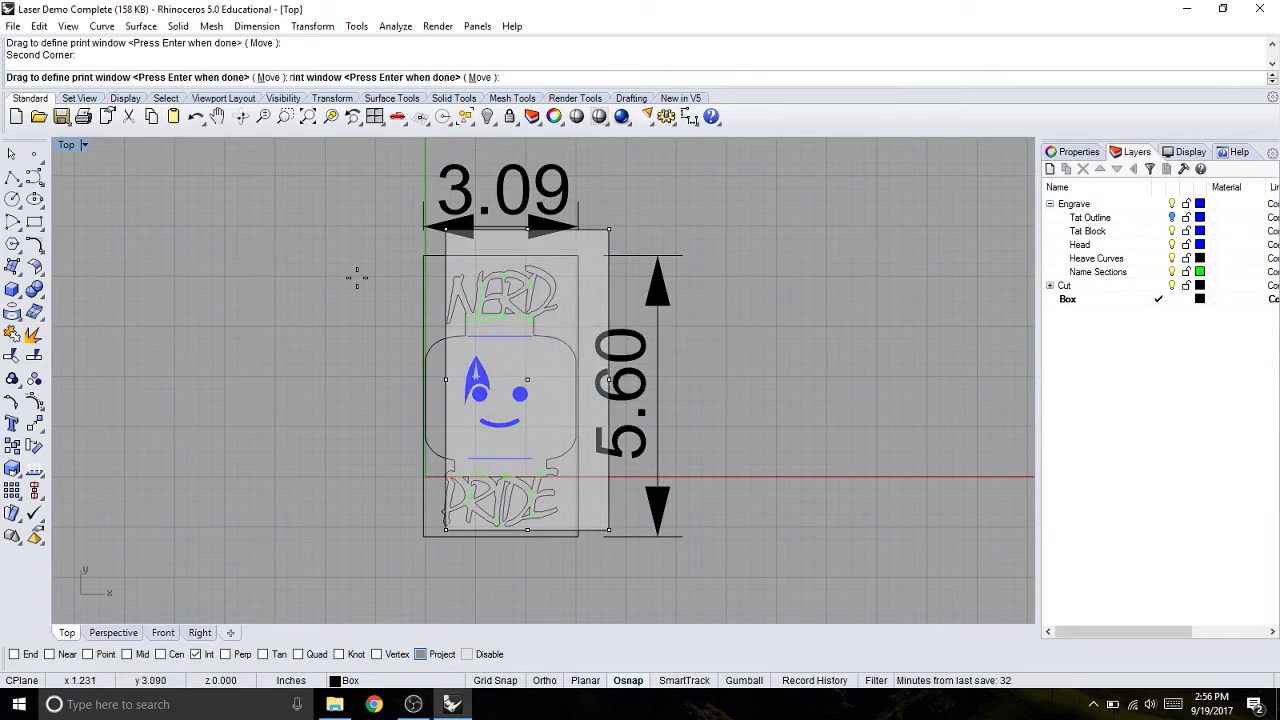
{"action": "left_click", "coordinate": [296, 274]}
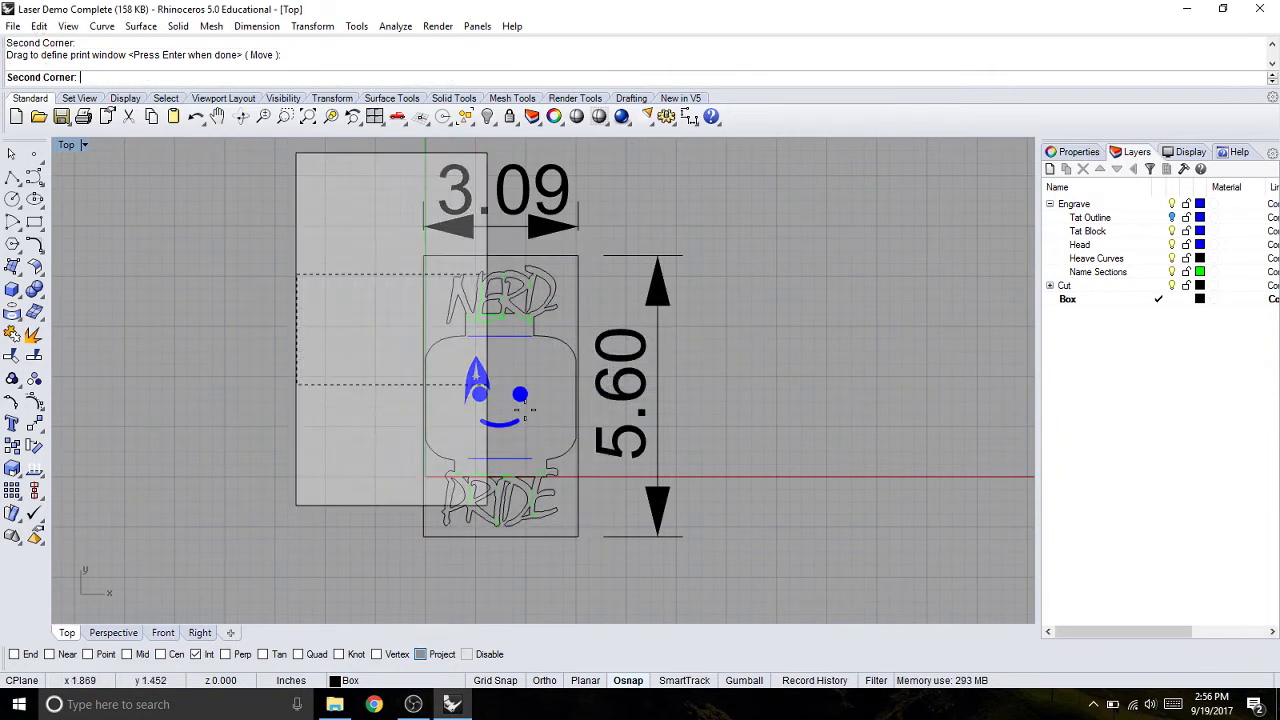
{"action": "left_click", "coordinate": [406, 355]}
{"action": "left_click", "coordinate": [668, 371]}
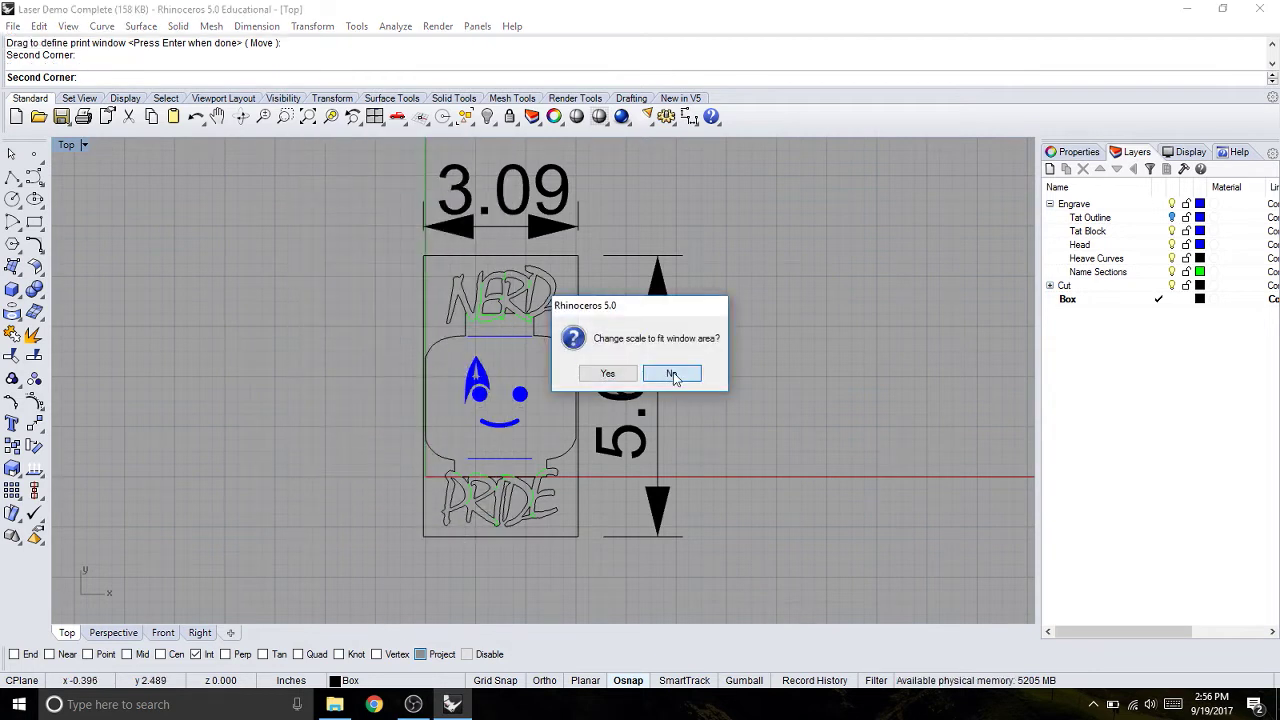
Move the print window onto the design's centre using the Cen osnap instead of Int.
{"action": "left_click", "coordinate": [352, 314]}
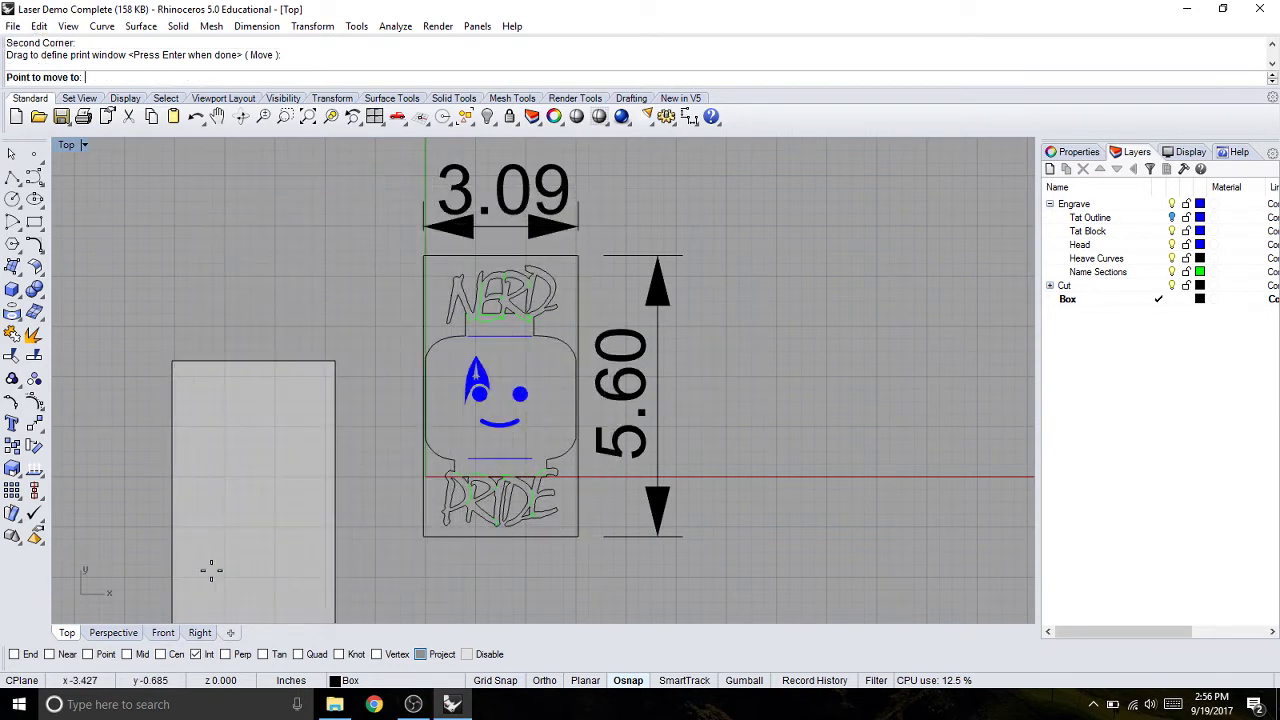
{"action": "left_click", "coordinate": [202, 655]}
{"action": "left_click", "coordinate": [170, 654]}
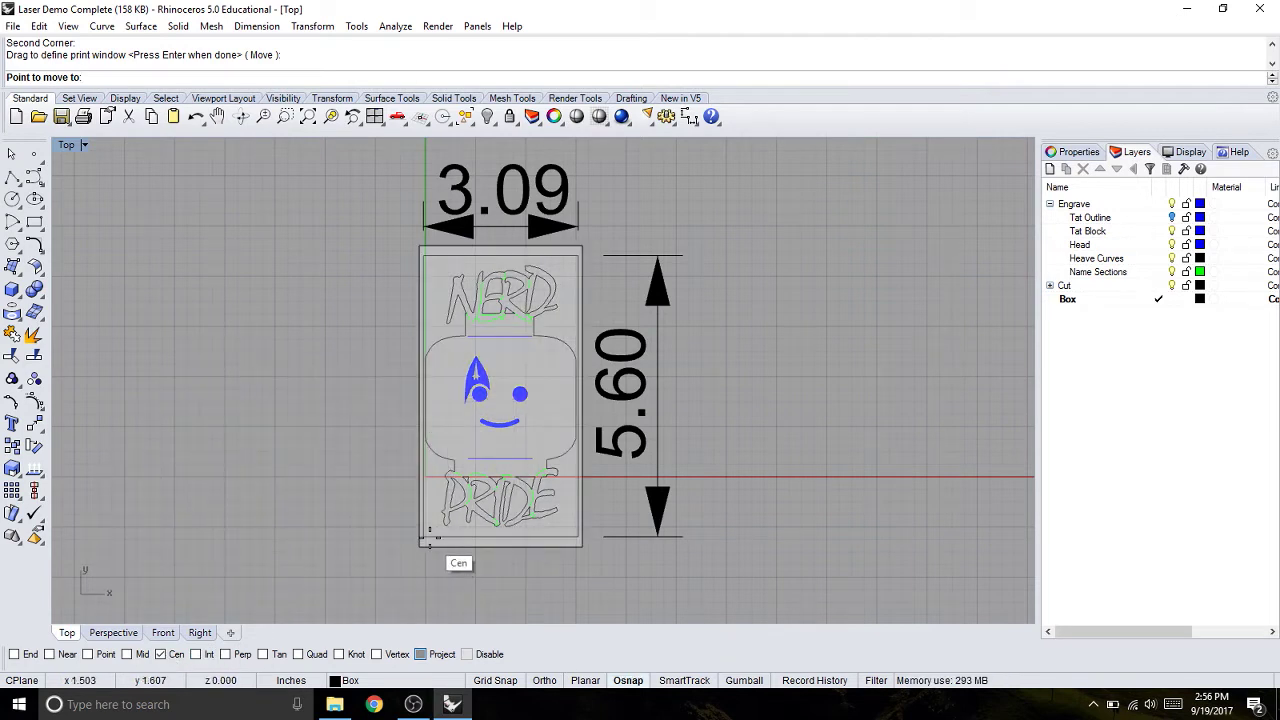
{"action": "left_click", "coordinate": [430, 540]}
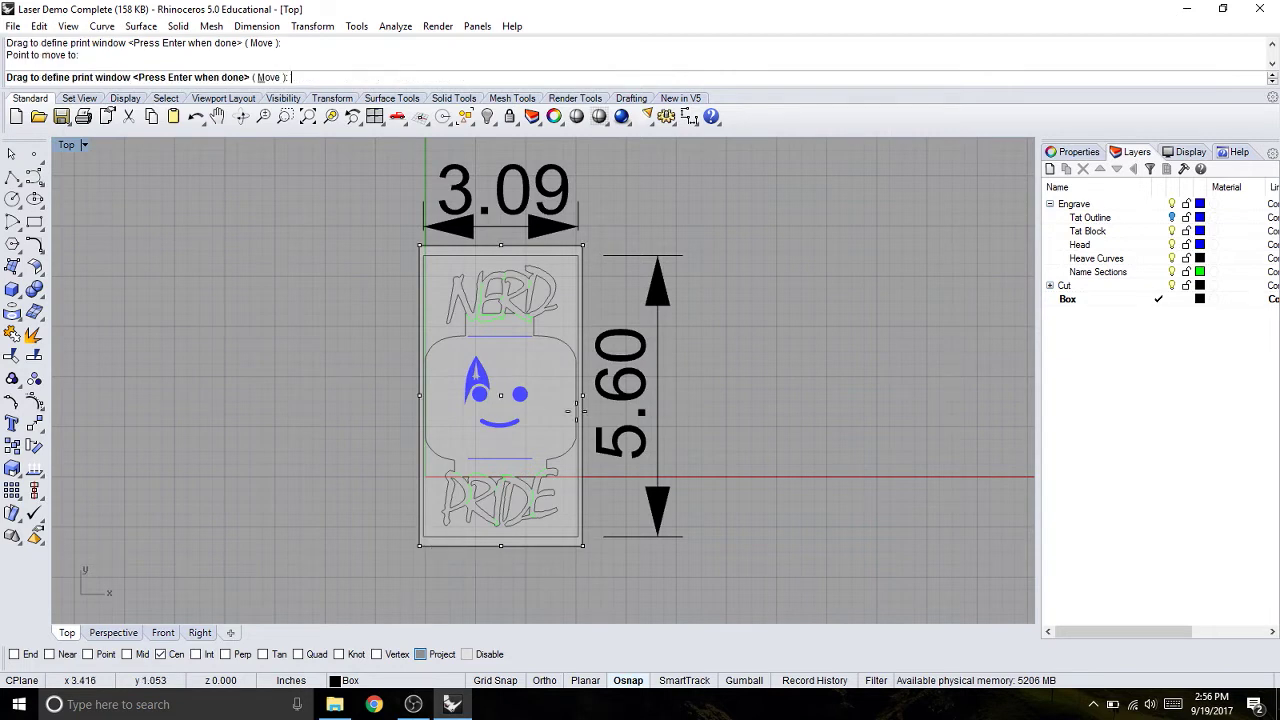
{"action": "key", "text": "Return"}
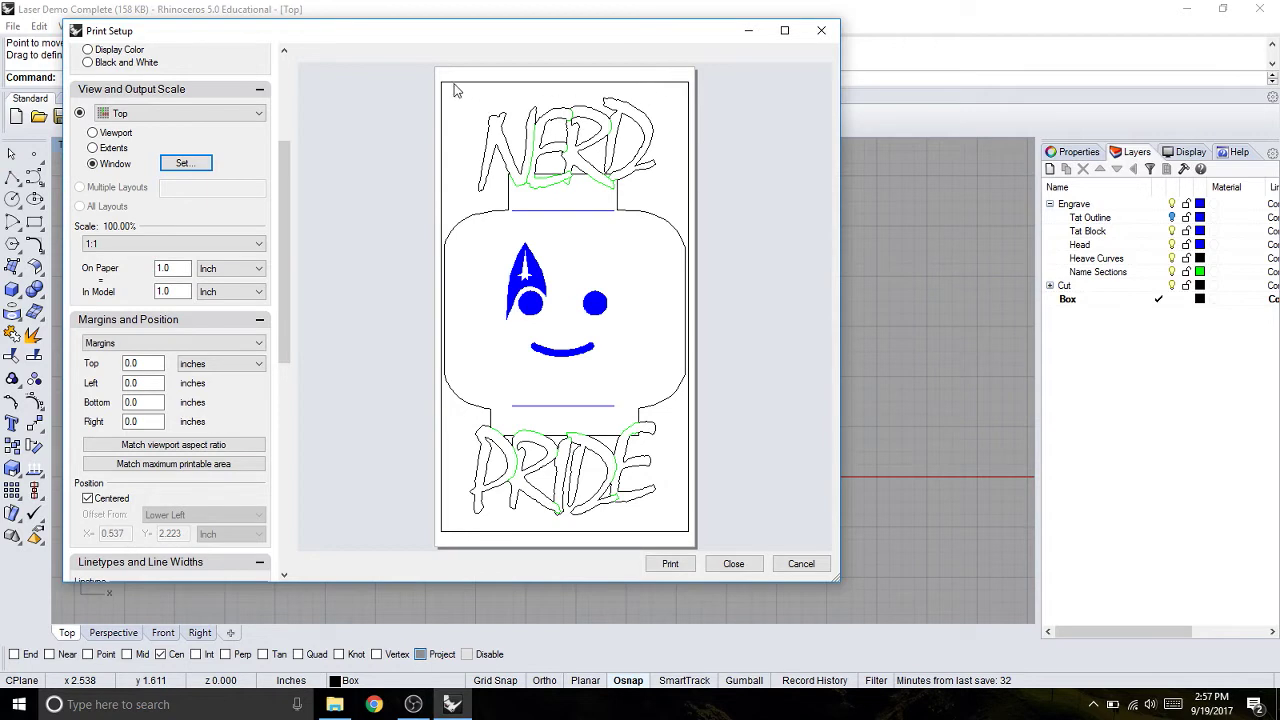
Hide the box outline around NERD PRIDE with Ctrl+H and reopen File > Print.
{"action": "left_click", "coordinate": [733, 563]}
{"action": "left_click", "coordinate": [576, 531]}
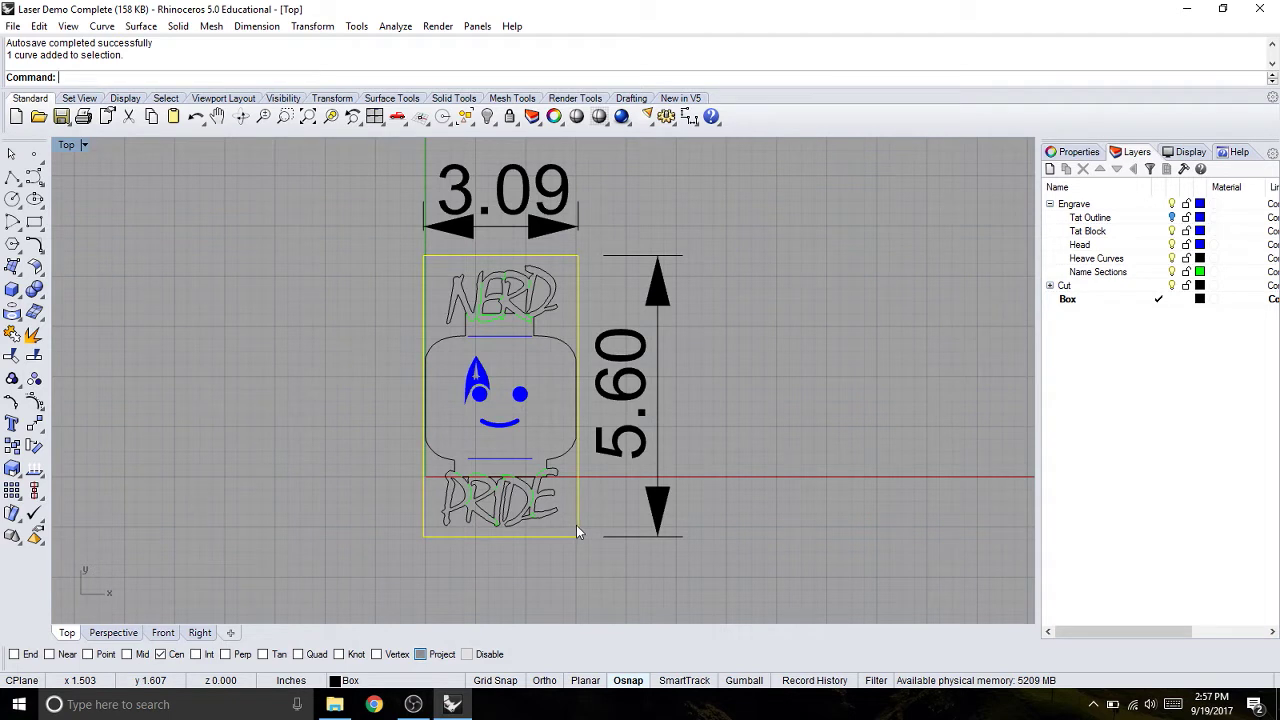
{"action": "key", "text": "ctrl+h"}
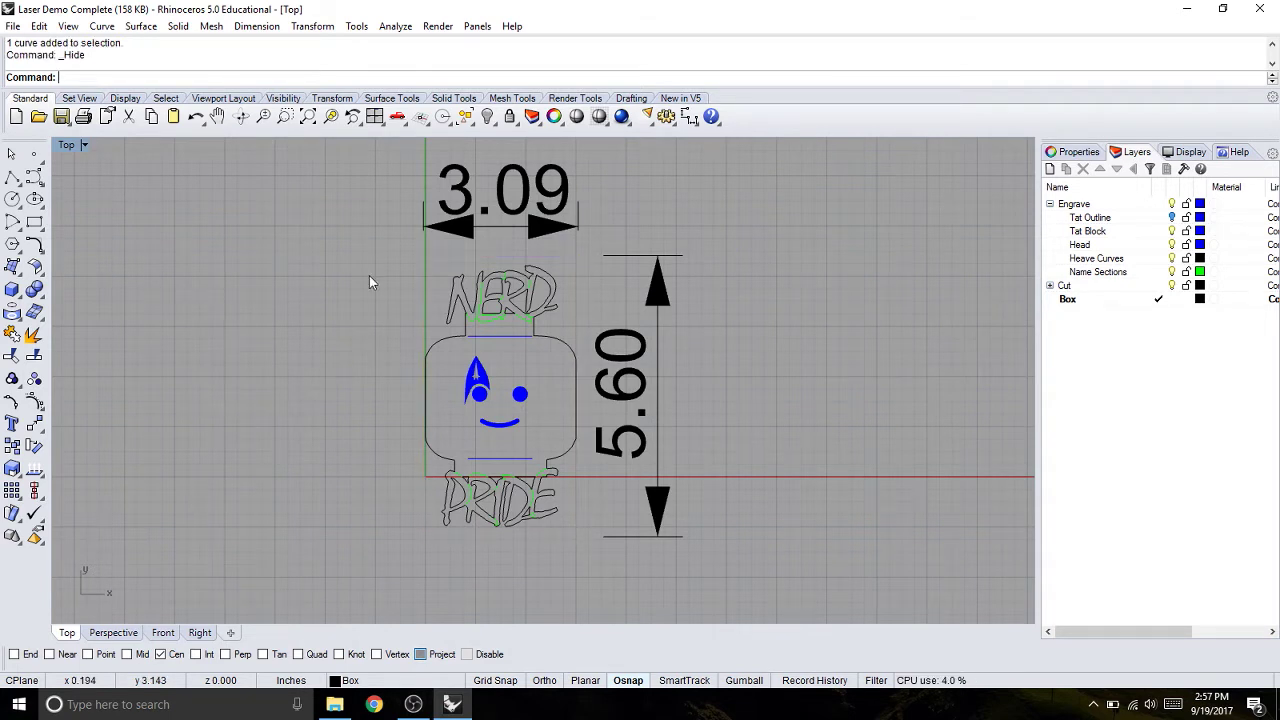
{"action": "left_click", "coordinate": [13, 26]}
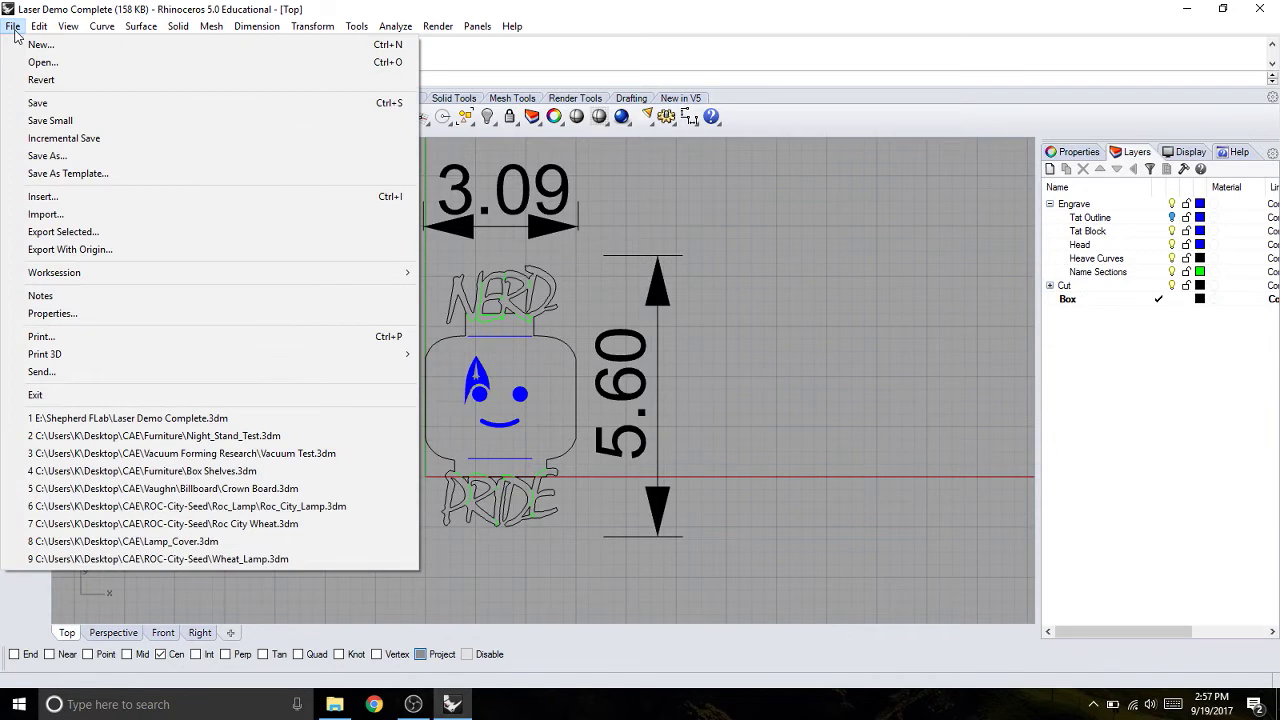
{"action": "left_click", "coordinate": [77, 338]}
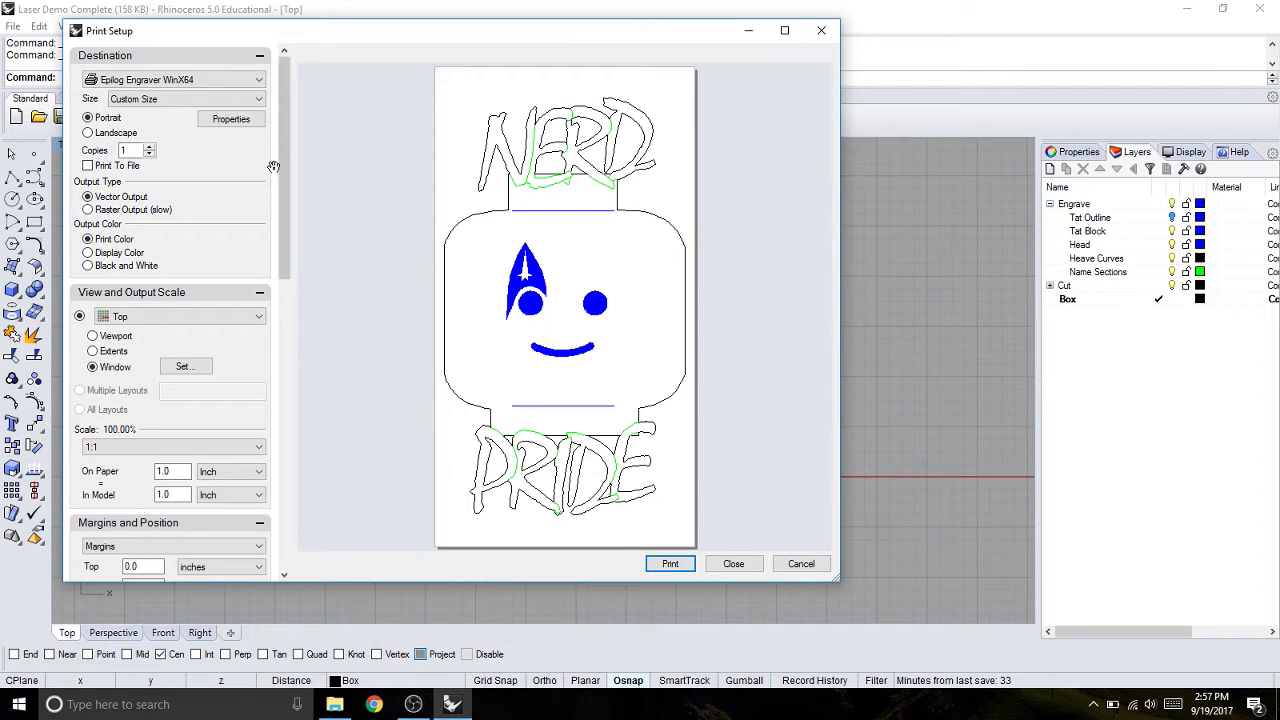
{"action": "left_click", "coordinate": [233, 121]}
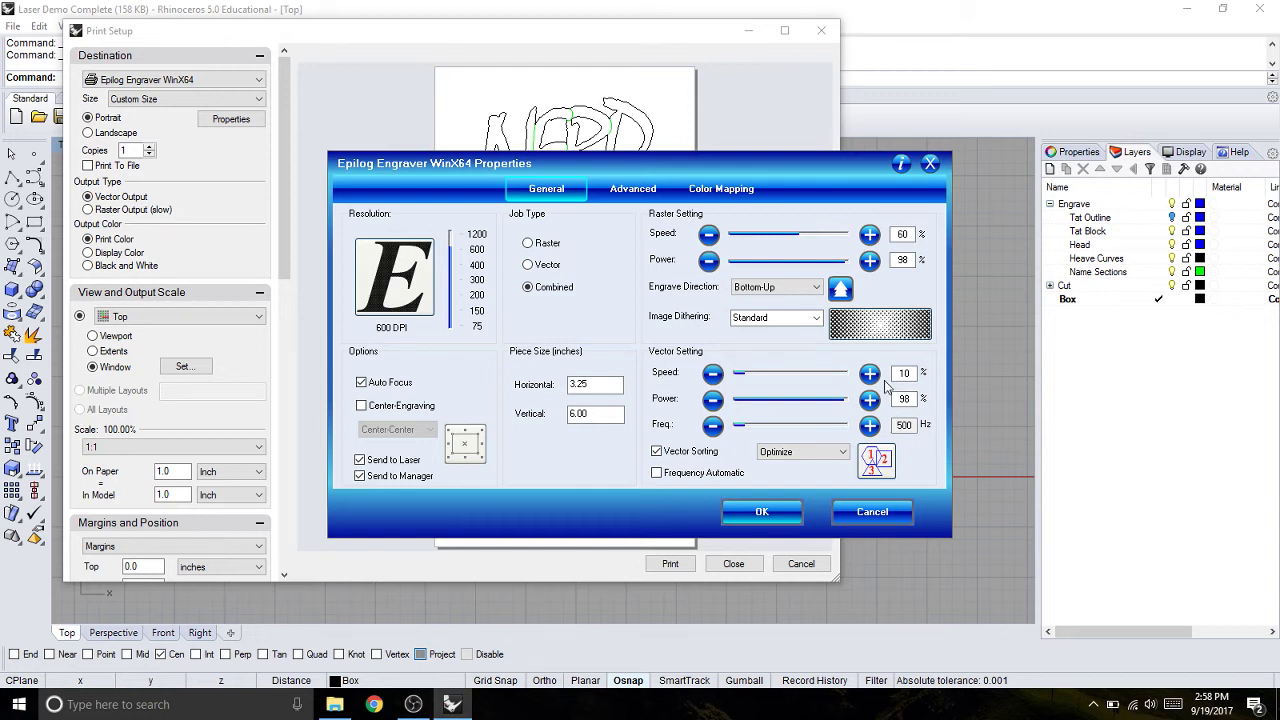
{"action": "left_click", "coordinate": [729, 193]}
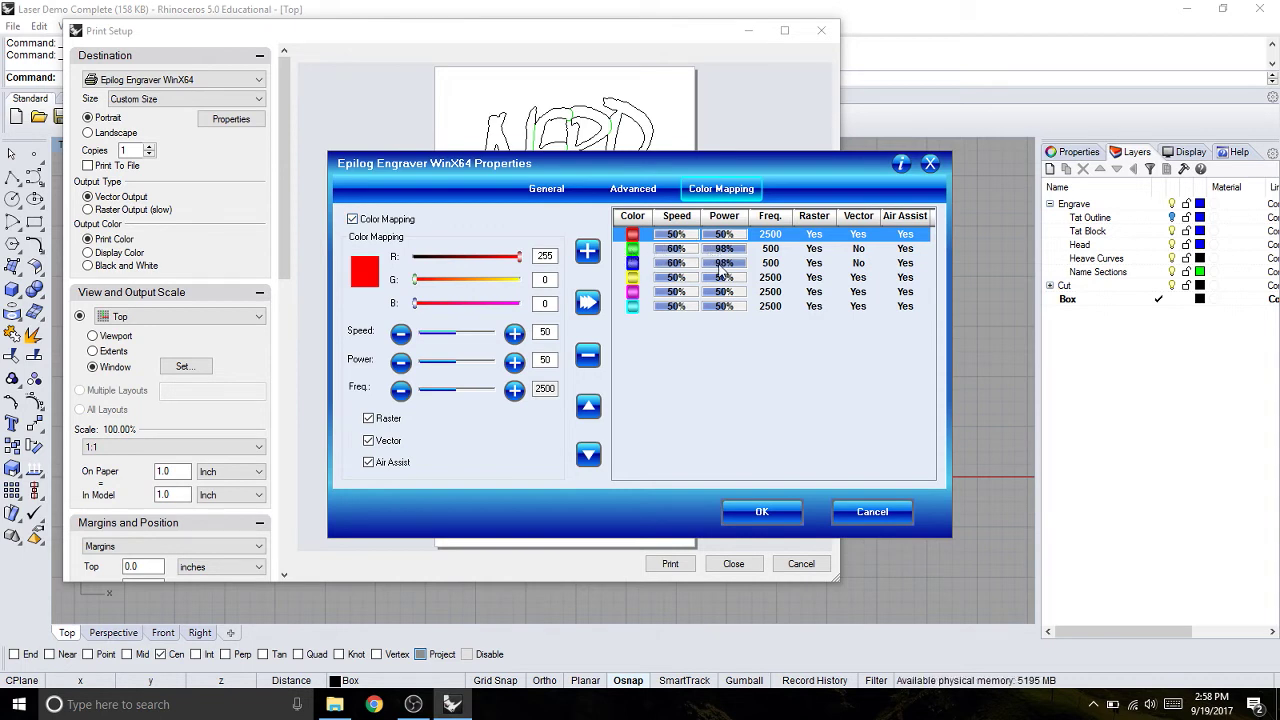
{"action": "left_click", "coordinate": [546, 188]}
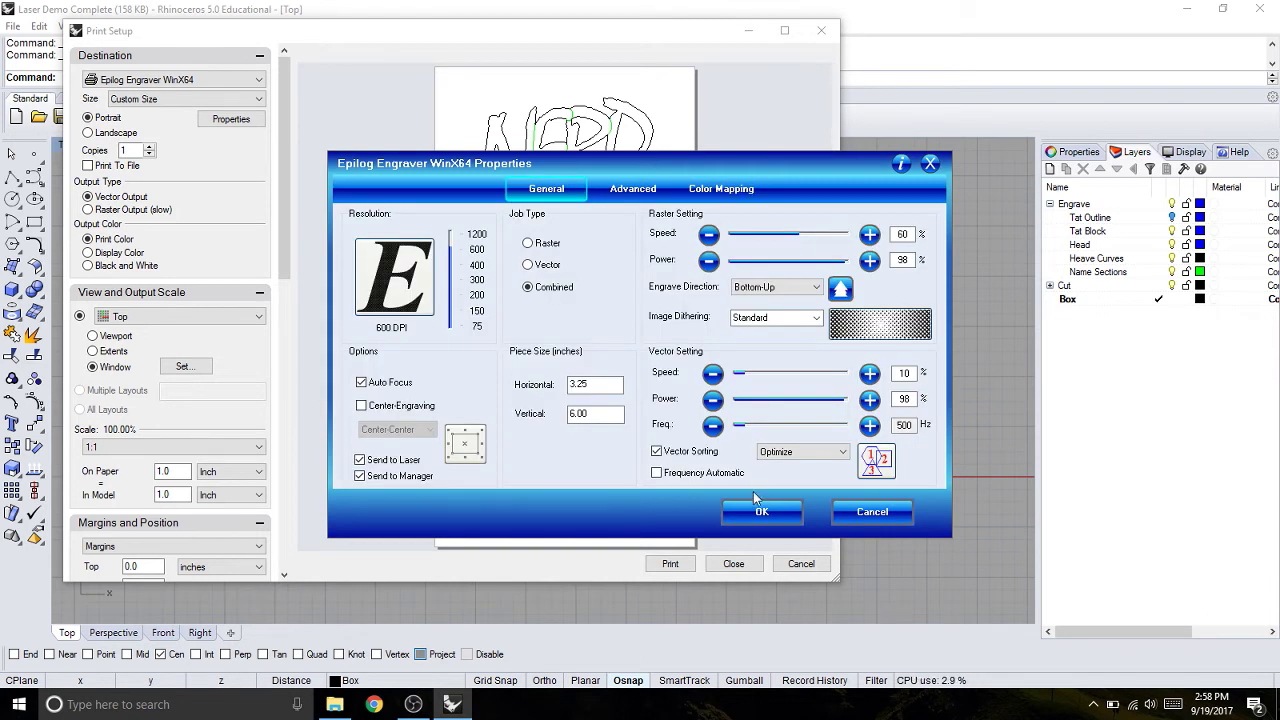
{"action": "left_click", "coordinate": [760, 511]}
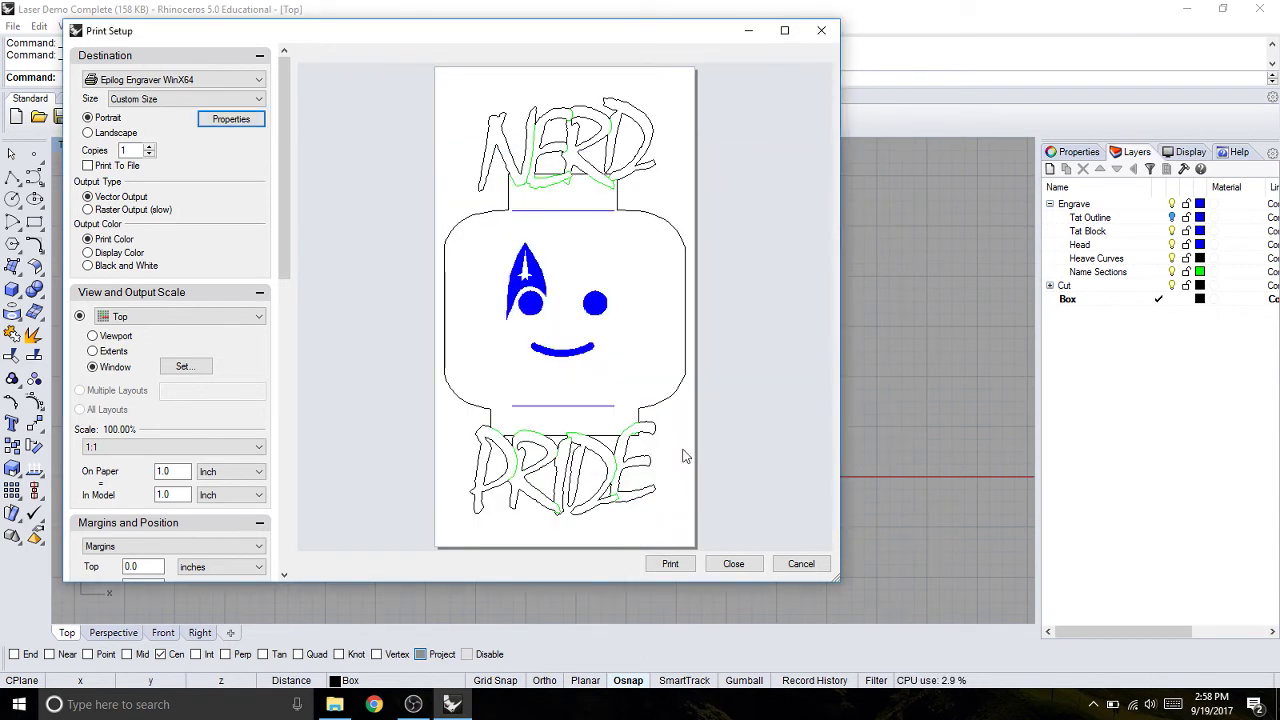